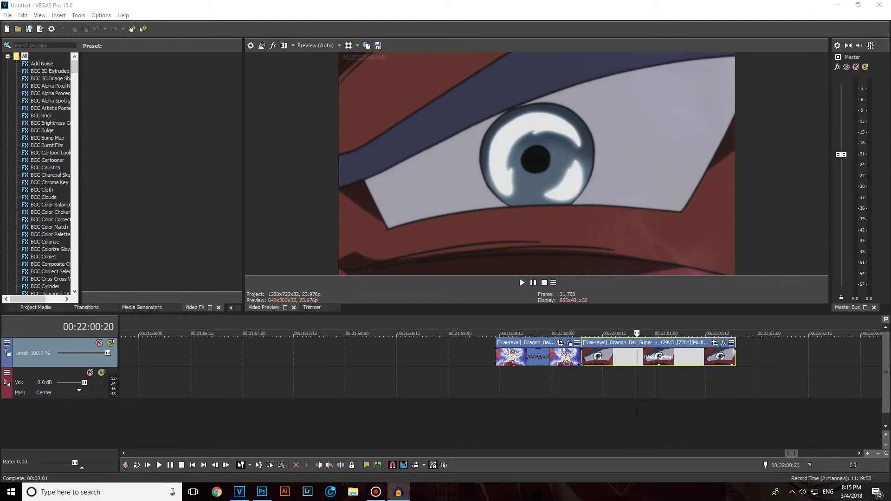
Compare frames on both sides of the Goku-to-eye cut, parking the playhead at 00:21:59:15.
left_click(509, 384)
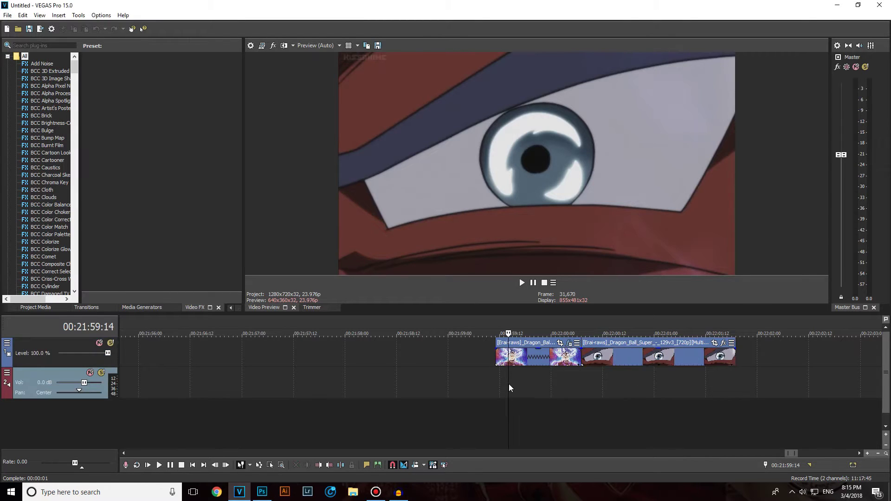
left_click(500, 385)
left_click(495, 385)
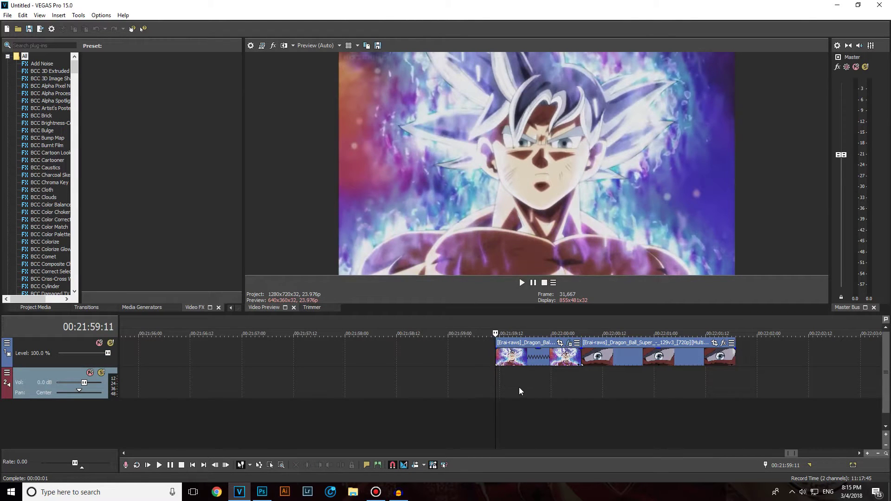
left_click(519, 387)
left_click(495, 384)
left_click(616, 411)
left_click(522, 385)
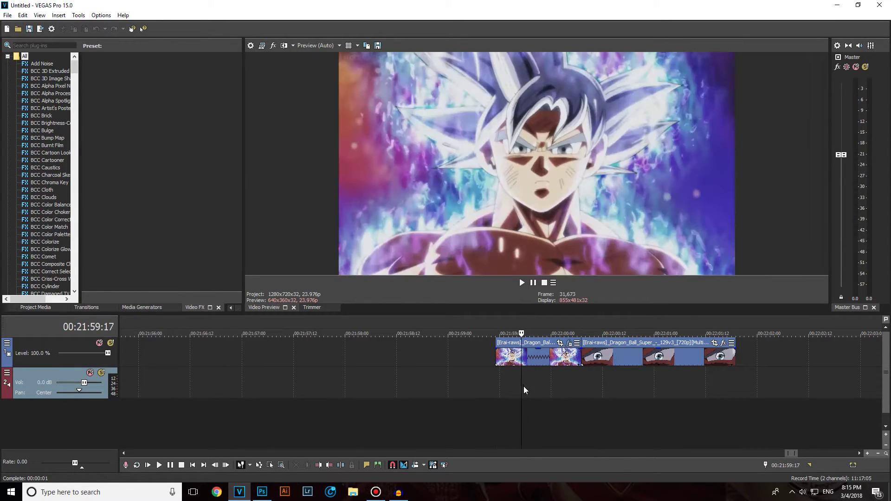
left_click(554, 388)
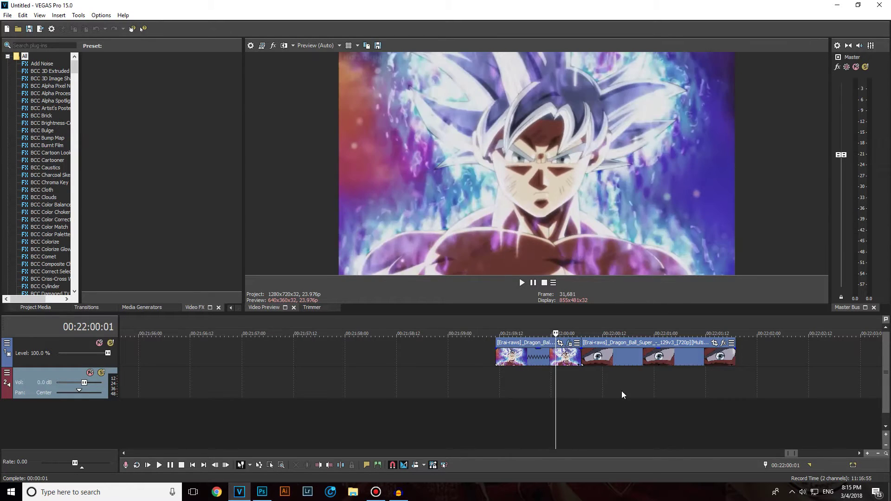
left_click(620, 391)
left_click(556, 387)
left_click(636, 388)
left_click(542, 386)
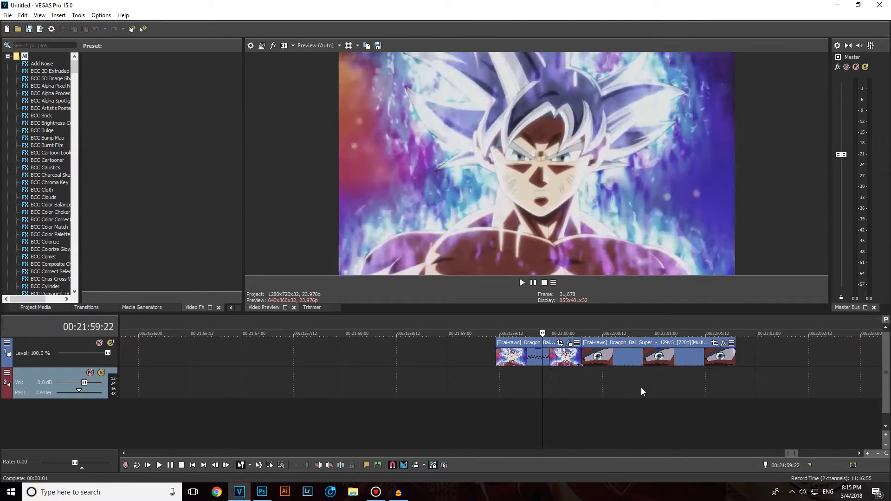
left_click(642, 388)
left_click(556, 384)
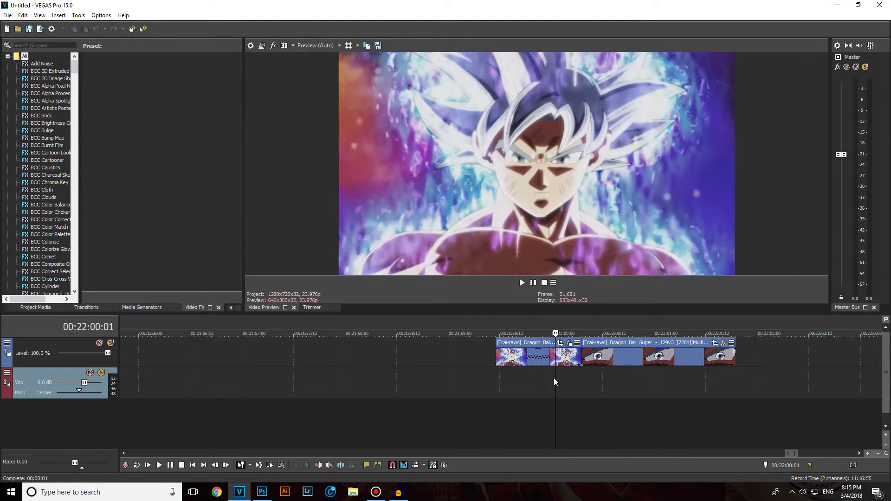
left_click(512, 392)
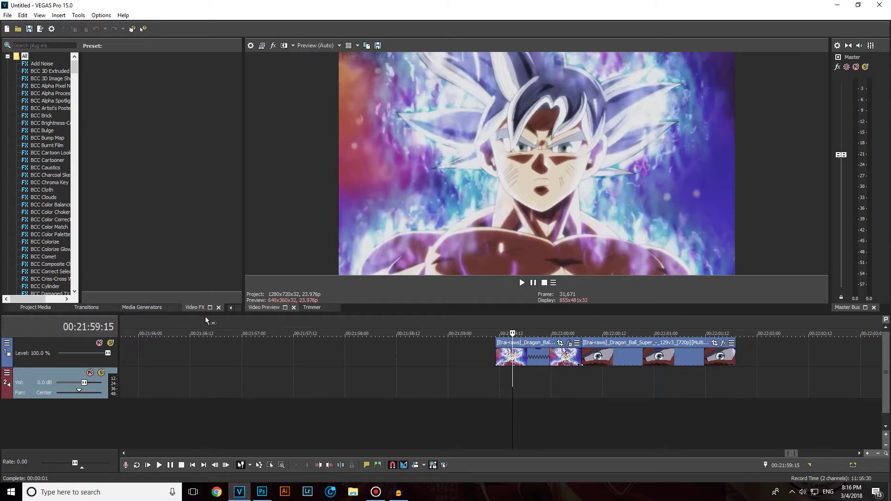
Search Video FX for 's_blur' and drop the S_BlurMoCurves (Default) preset on the first clip.
left_click(35, 45)
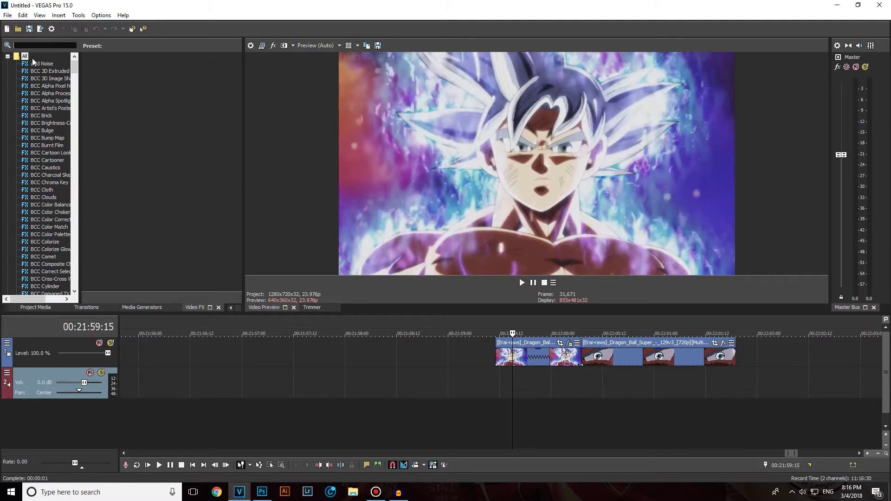
type("s")
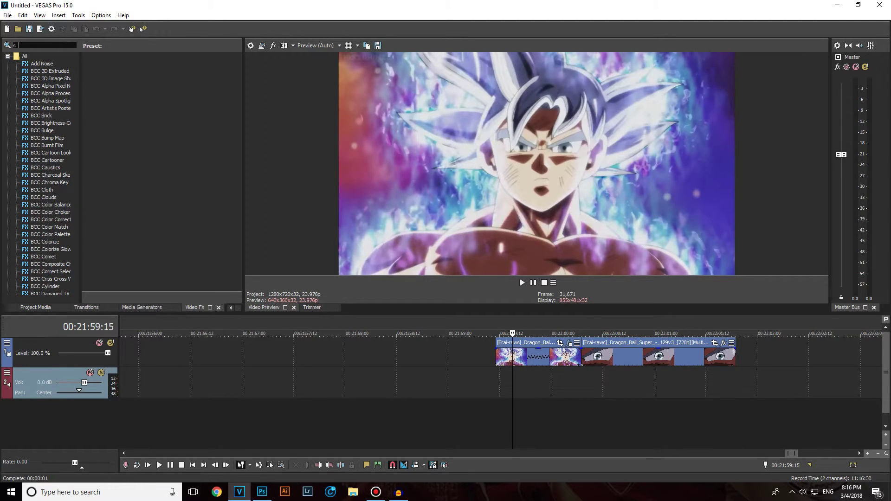
type("_b")
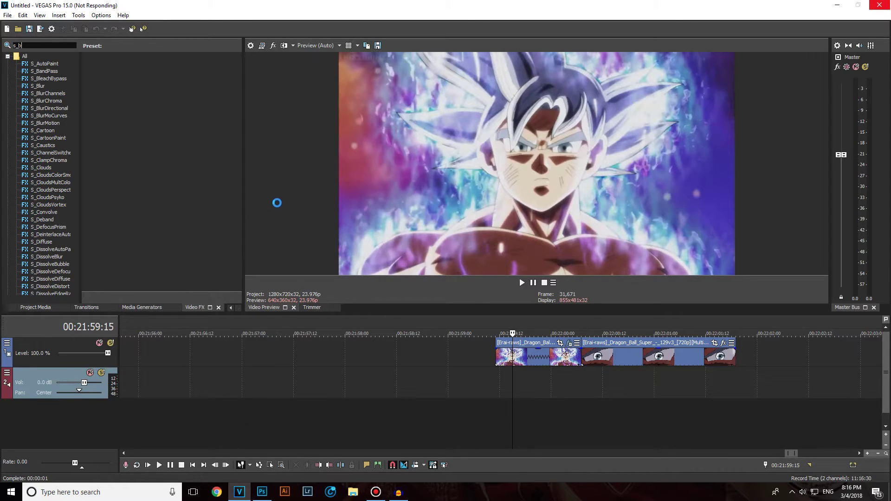
type("lr")
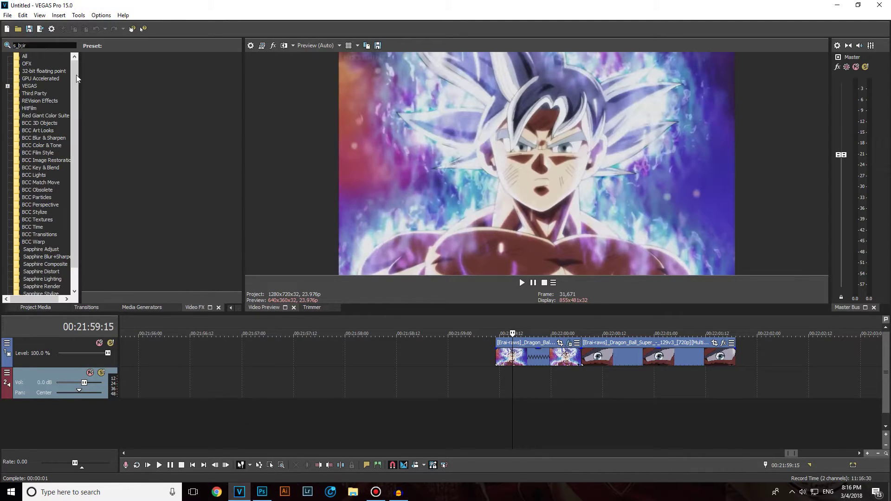
key("BackSpace")
key("BackSpace")
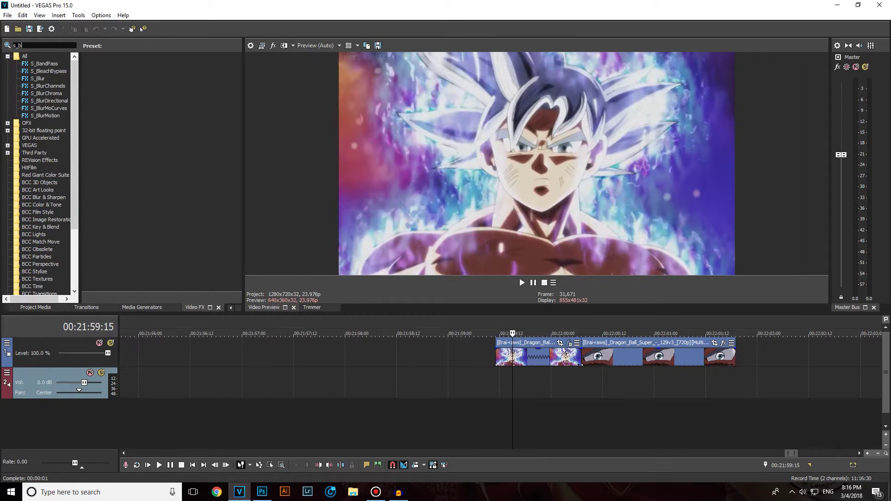
type("lur")
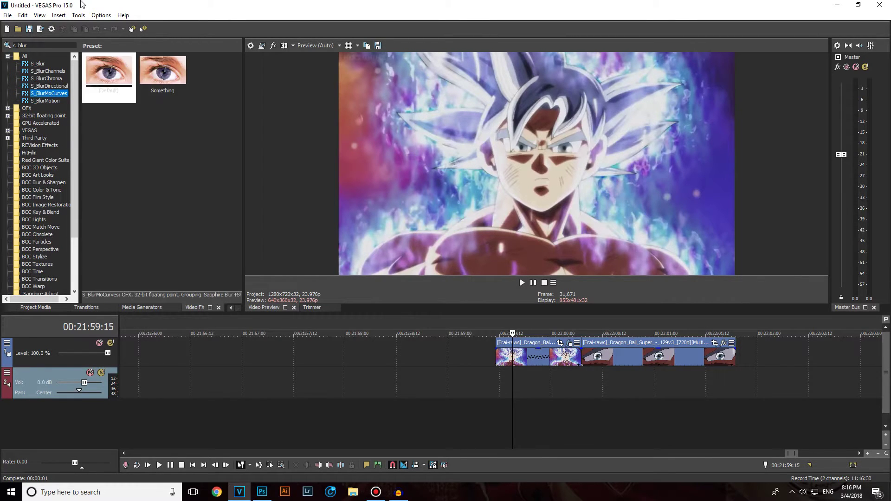
left_click_drag(106, 67, 530, 355)
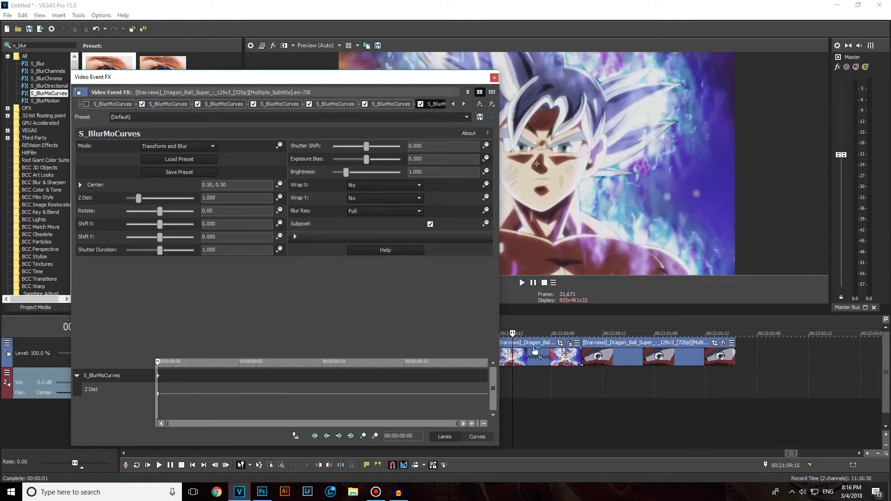
Set both Wrap X and Wrap Y to Reflect.
left_click(364, 185)
left_click(363, 205)
left_click(361, 198)
left_click(360, 216)
Enable Z Dist animation and keyframe Z Dist at 0.740 on frame 3.
left_click(279, 197)
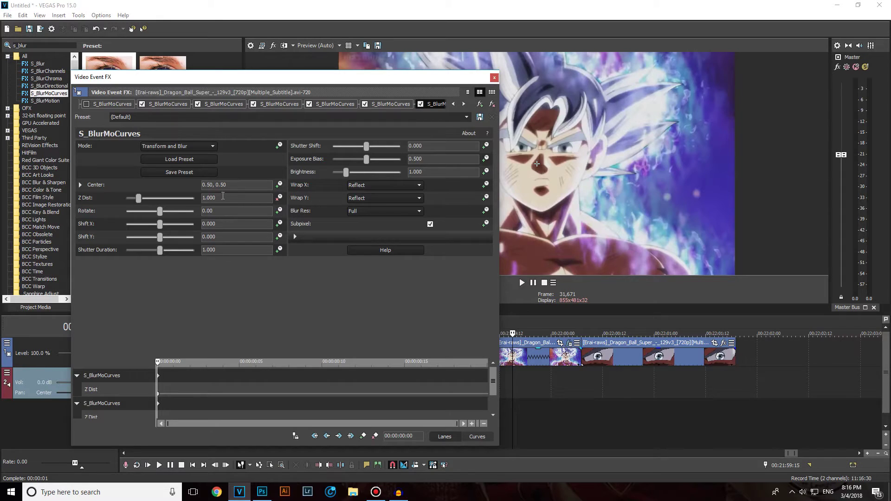
left_click_drag(157, 366, 115, 371)
left_click(493, 415)
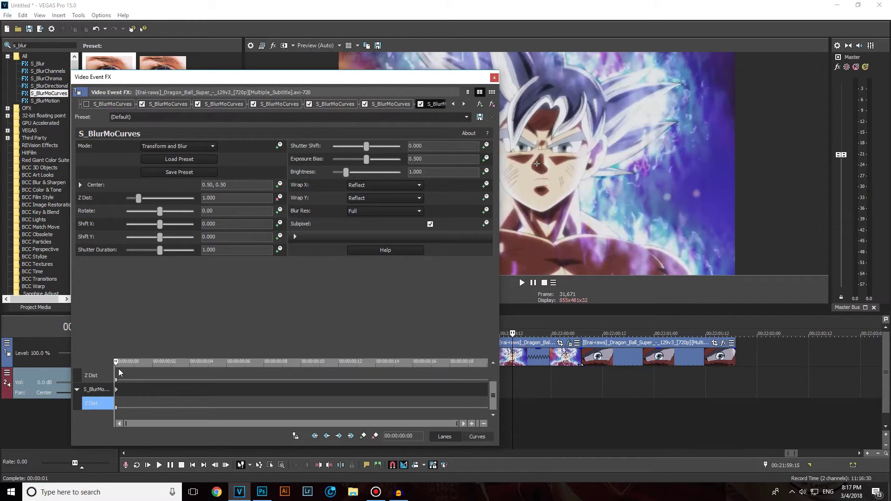
left_click(152, 362)
mouse_move(148, 370)
left_mouse_down()
mouse_move(118, 364)
mouse_move(144, 369)
left_mouse_up()
left_click(171, 371)
left_click(169, 199)
type("0.")
type("6")
key("BackSpace")
type("74")
key("Return")
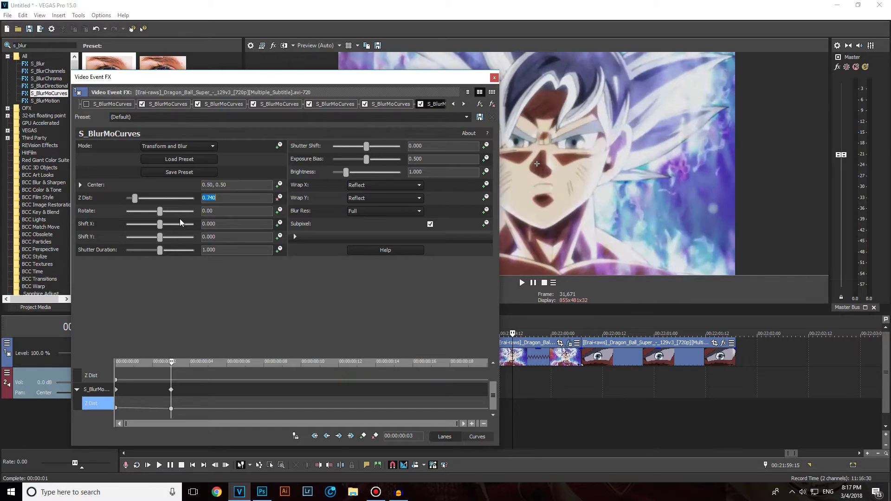
Keyframe Z Dist at 0.150 near the clip end, then check the zoom at frames 16 and 10.
left_click(176, 366)
left_click_drag(176, 366, 487, 367)
key("Return")
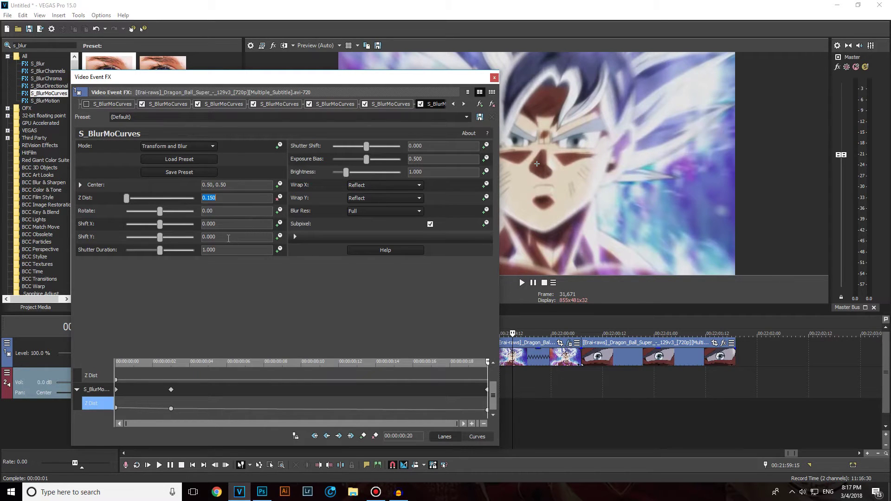
left_click_drag(485, 375, 413, 374)
left_click_drag(359, 361, 302, 363)
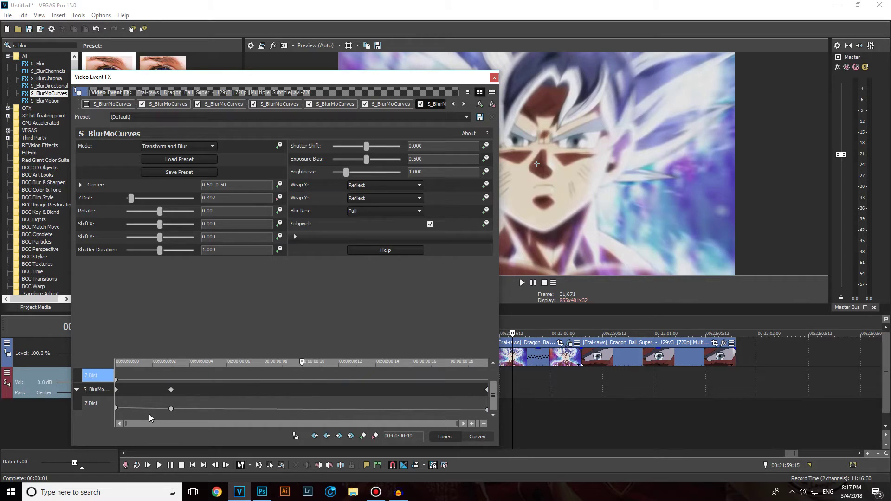
Change the frame-3 keyframe's easing and make the final keyframe a Smooth Fade.
mouse_move(171, 410)
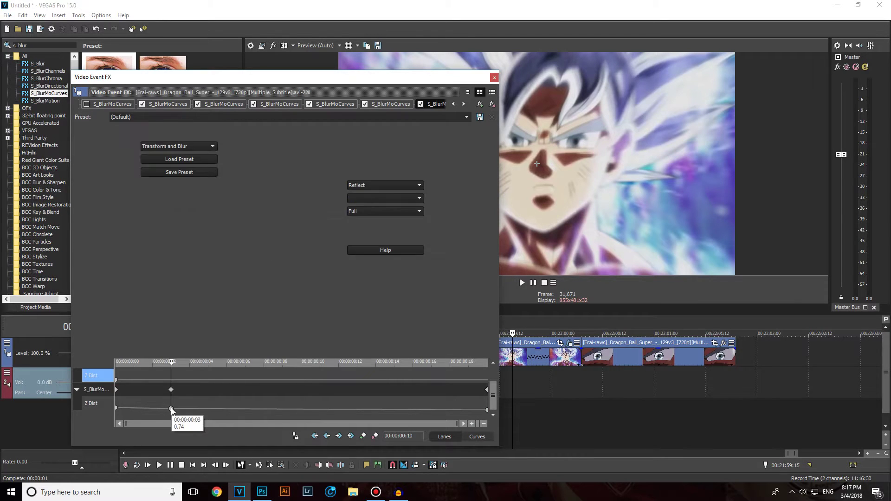
right_click(171, 409)
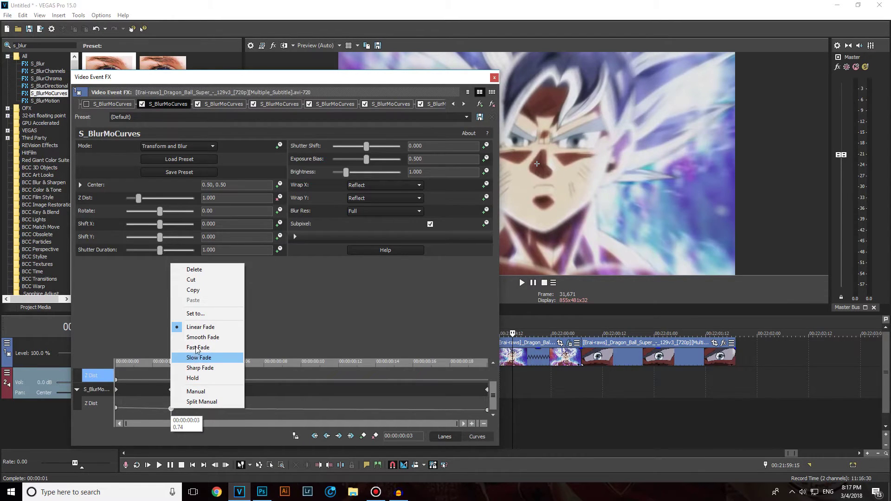
left_click(200, 367)
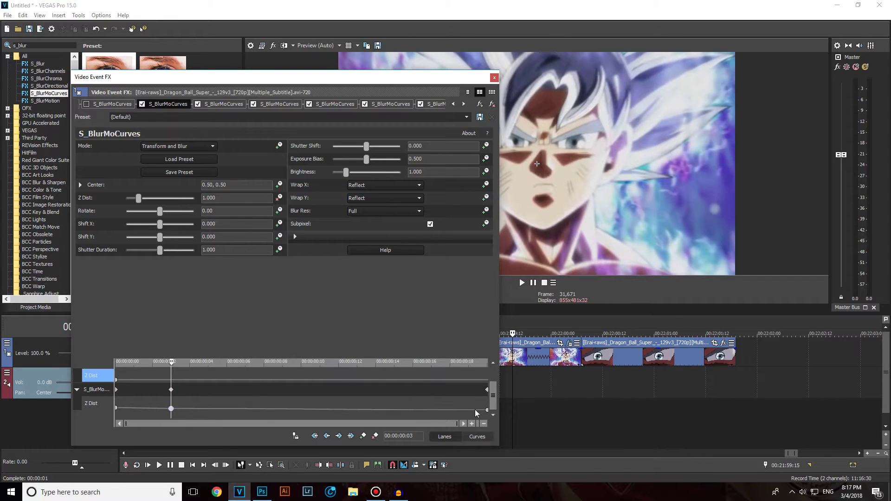
right_click(487, 409)
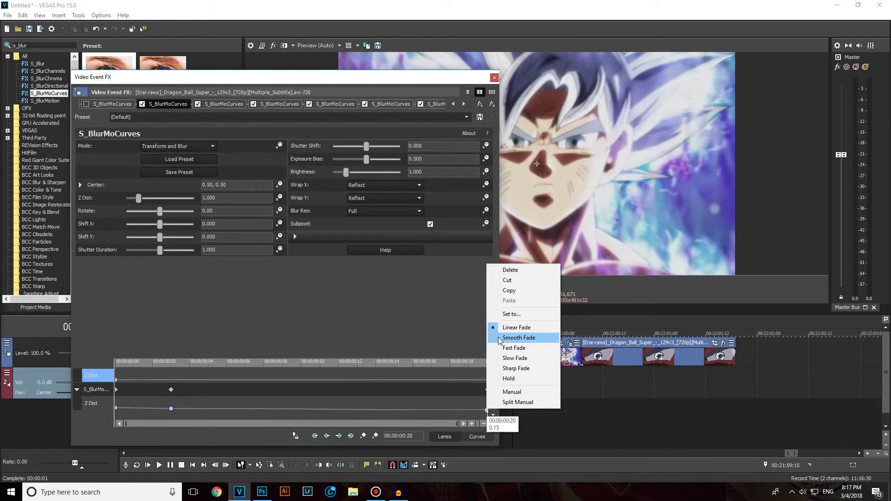
left_click(501, 338)
Close the effect settings and preview the first clip's zoom from its start.
left_click(494, 78)
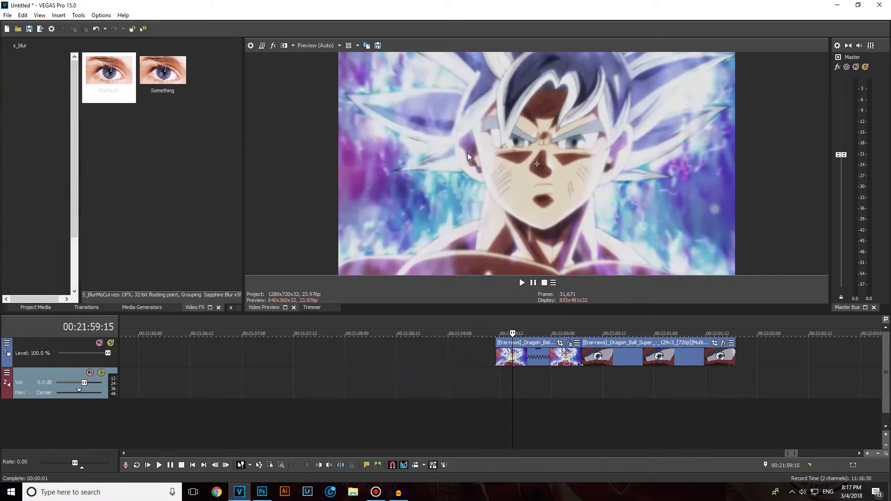
left_click(497, 358)
key("space")
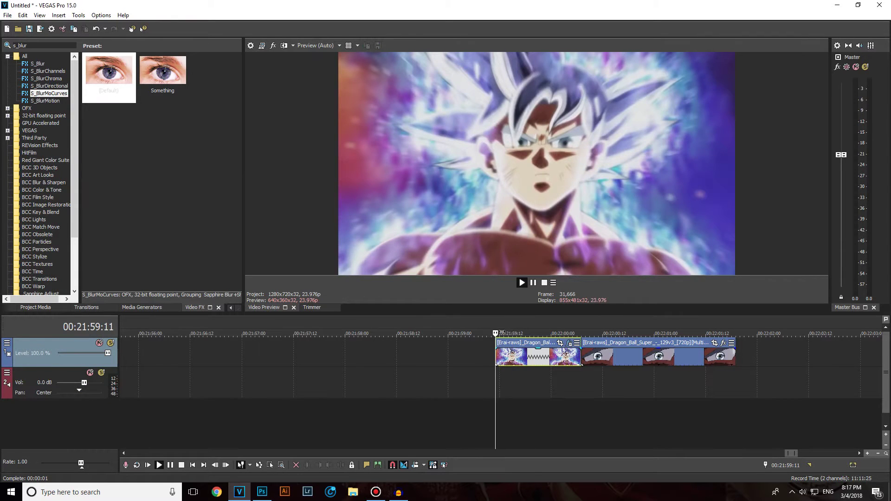
left_click(511, 346)
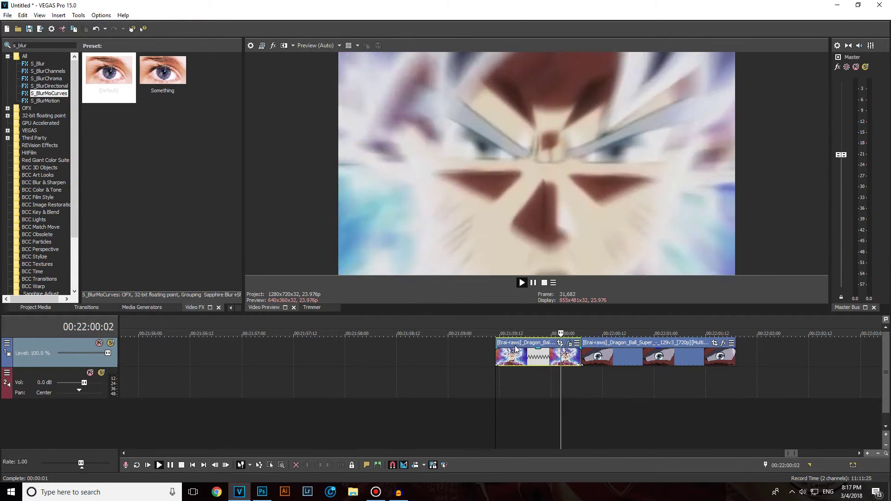
left_click(511, 346)
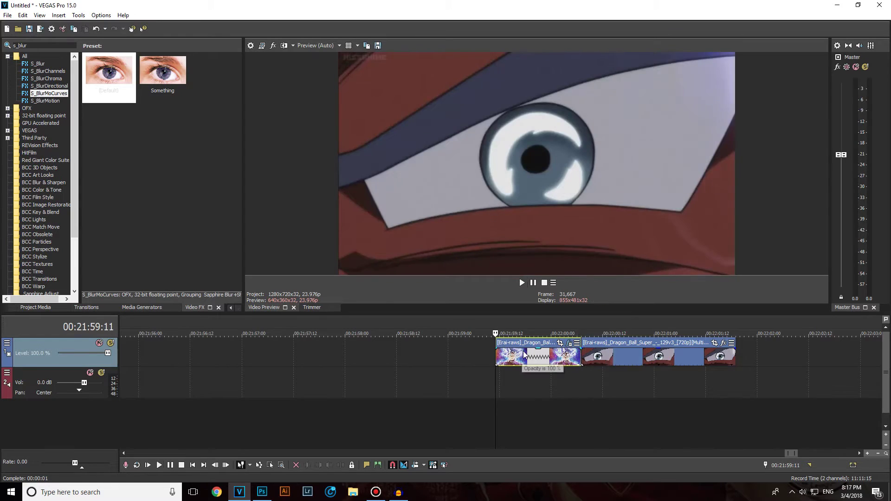
key("space")
Park the playhead at 00:22:00:07 and apply the S_BlurMoCurves Default preset to the eye close-up clip.
left_click(584, 372)
left_click(574, 380)
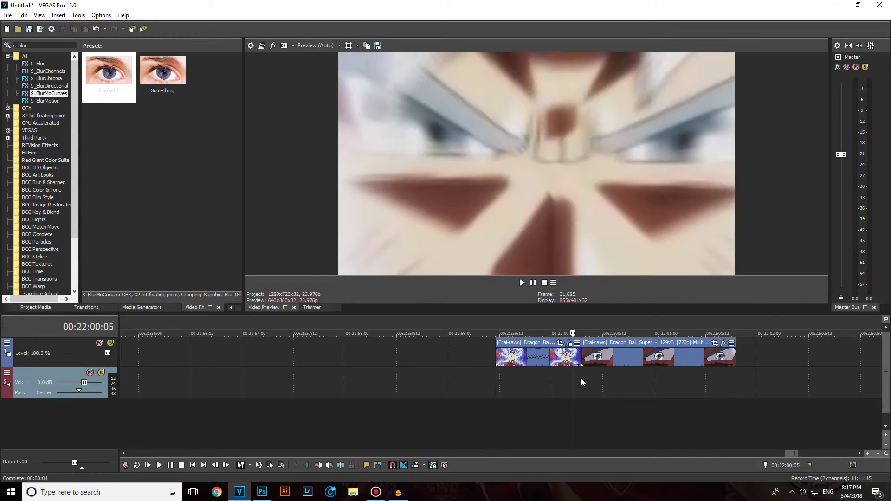
left_click(581, 378)
left_click_drag(114, 76, 435, 306)
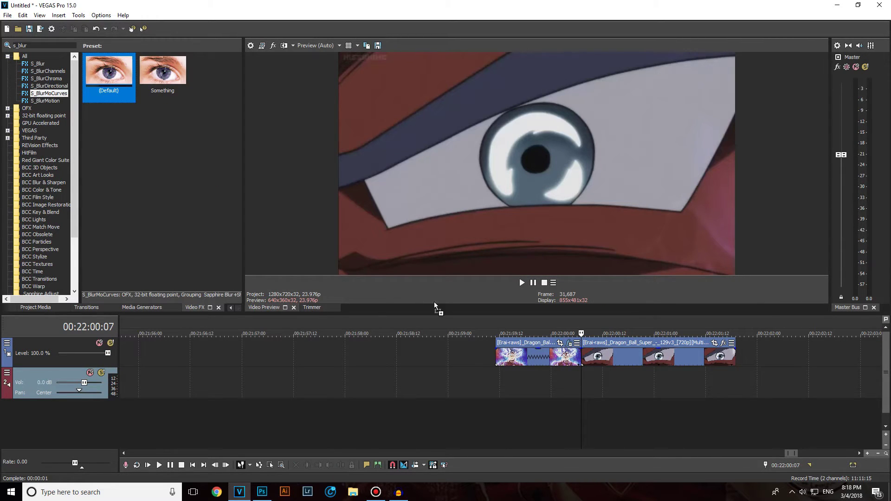
left_click_drag(608, 361, 608, 358)
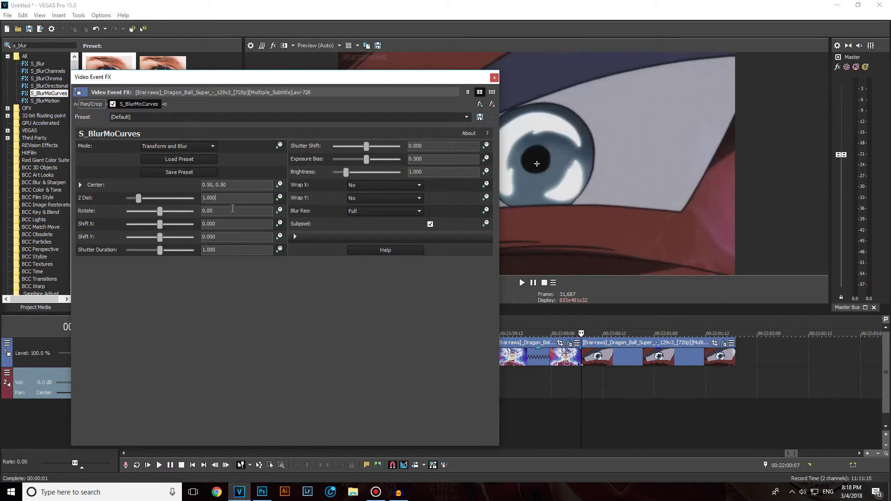
Enable Z Dist animation with a starting keyframe of 0.150.
left_click(279, 198)
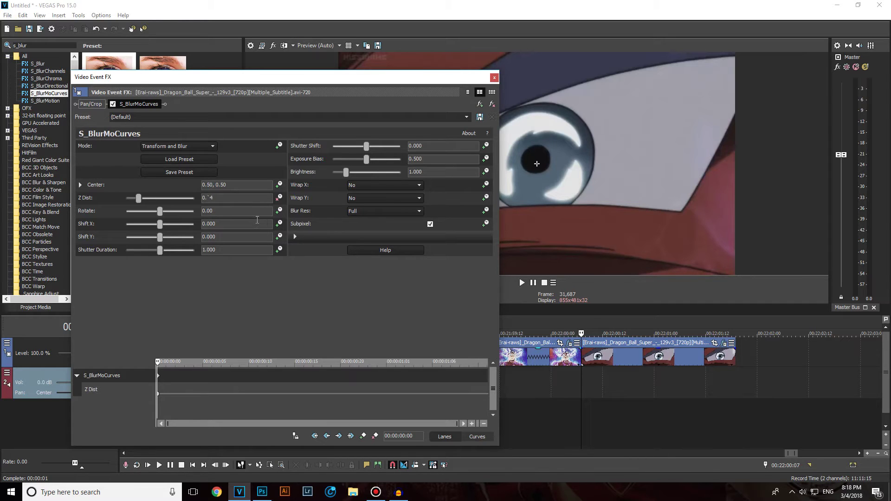
key("Return")
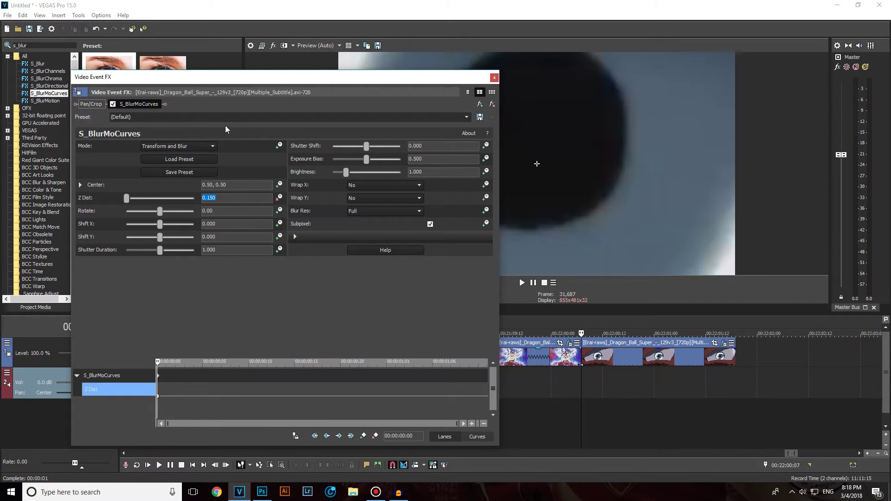
mouse_move(157, 364)
left_mouse_down()
mouse_move(189, 364)
mouse_move(161, 364)
left_mouse_up()
left_click_drag(456, 78, 415, 86)
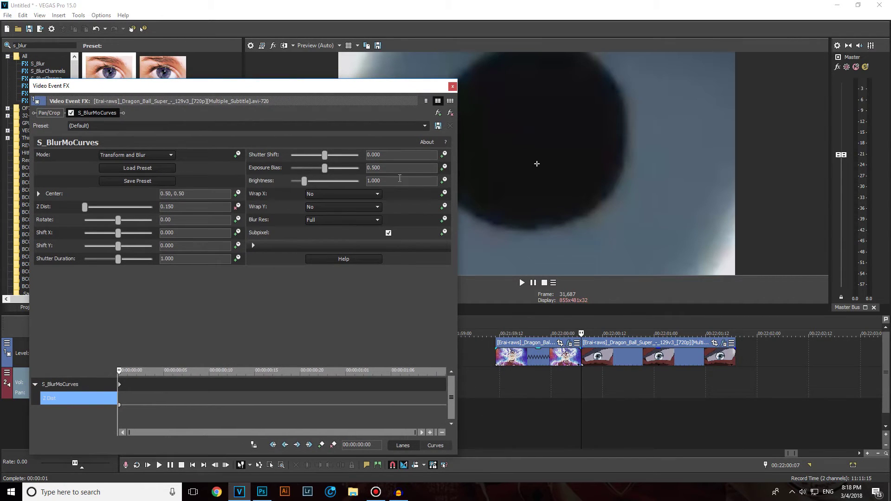
left_click_drag(264, 91, 323, 77)
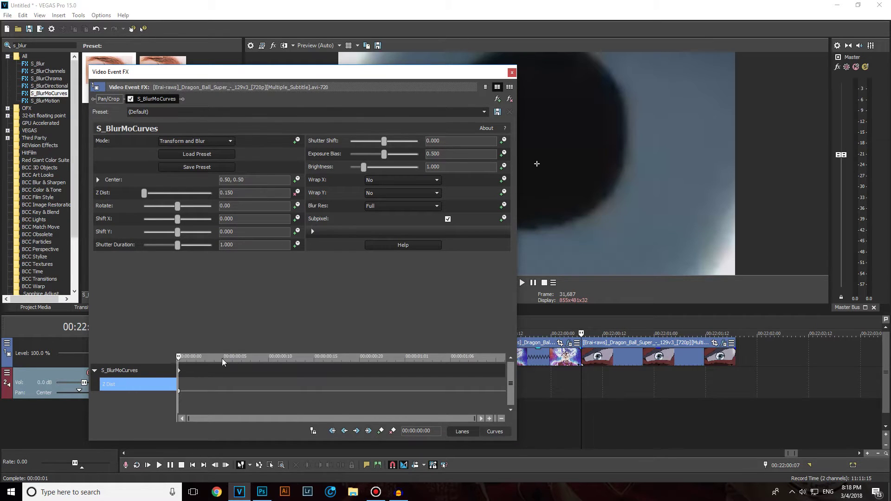
Add a Z Dist keyframe of 0.750 at 00:00:01:07.
left_click_drag(222, 359, 444, 372)
left_click(444, 372)
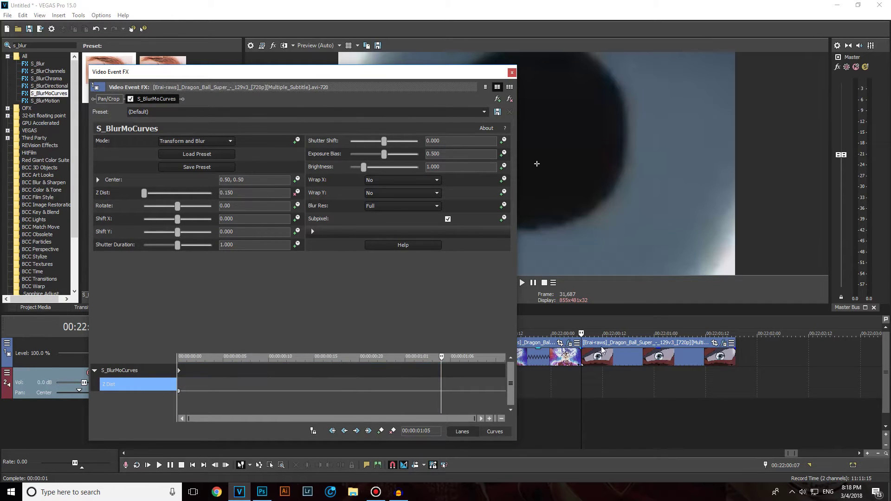
left_click(559, 362)
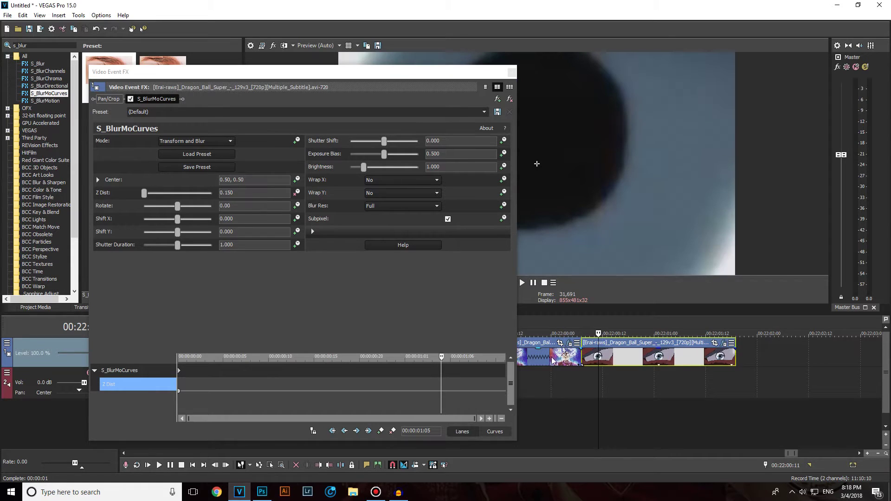
left_click(555, 359)
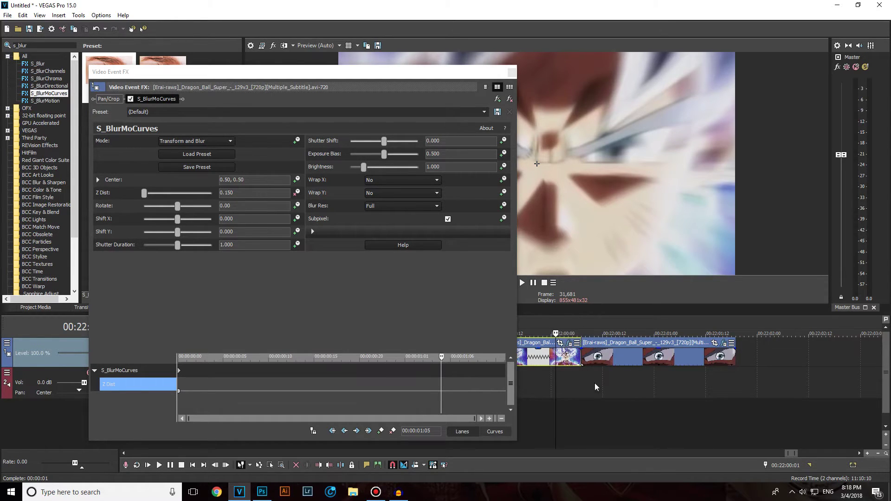
left_click(600, 359)
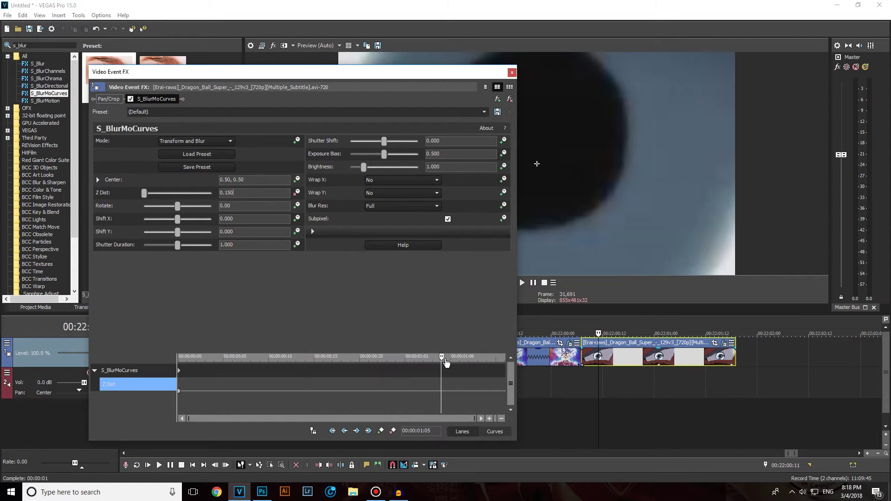
mouse_move(446, 363)
left_mouse_down()
mouse_move(485, 362)
mouse_move(460, 362)
left_mouse_up()
key("Return")
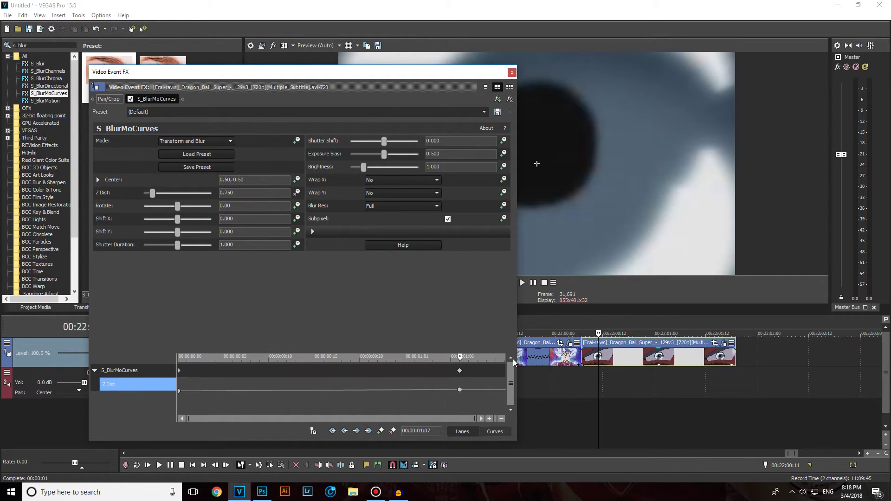
Add a final Z Dist keyframe of 1.000 at 00:00:01:12.
left_click_drag(458, 358, 190, 356)
left_click(190, 357)
double_click(390, 376)
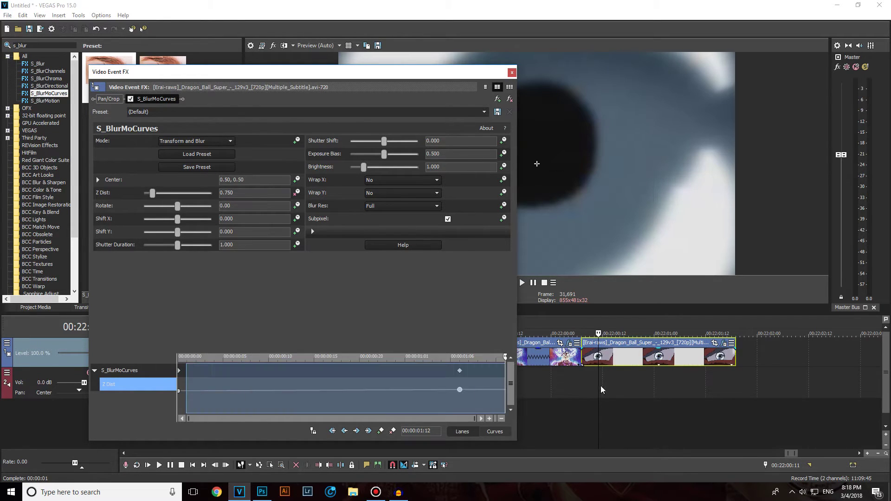
double_click(244, 192)
type("1")
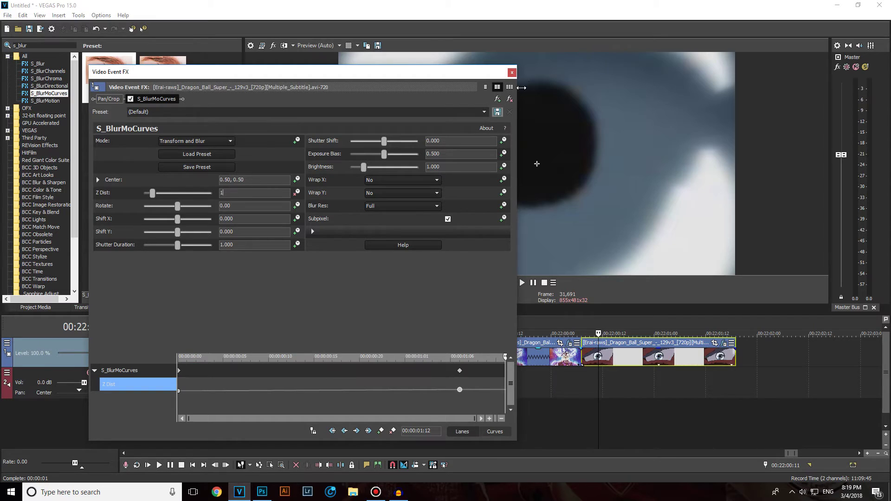
key("Return")
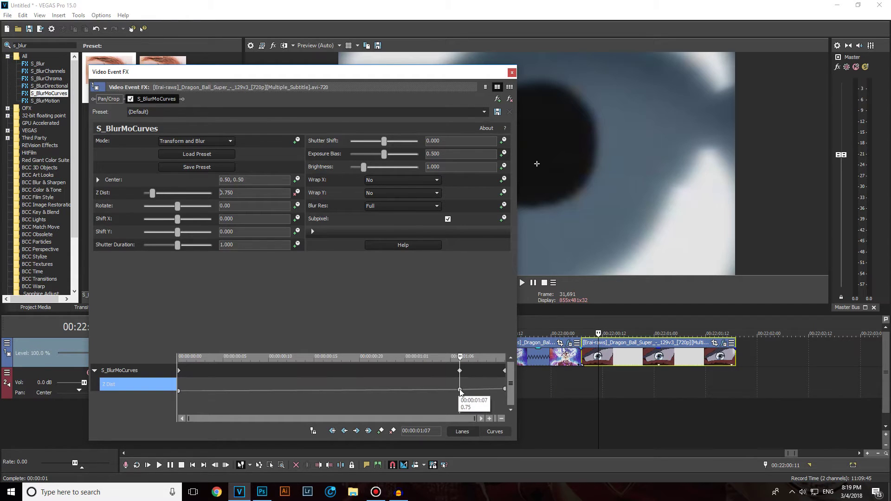
Set the 01:07 keyframe and the first keyframe to Fast Fade.
right_click(460, 390)
left_click(488, 328)
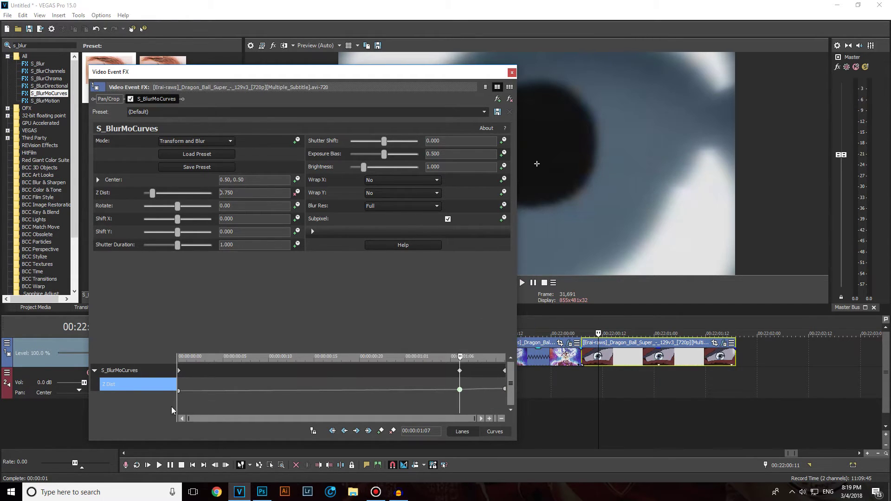
right_click(179, 392)
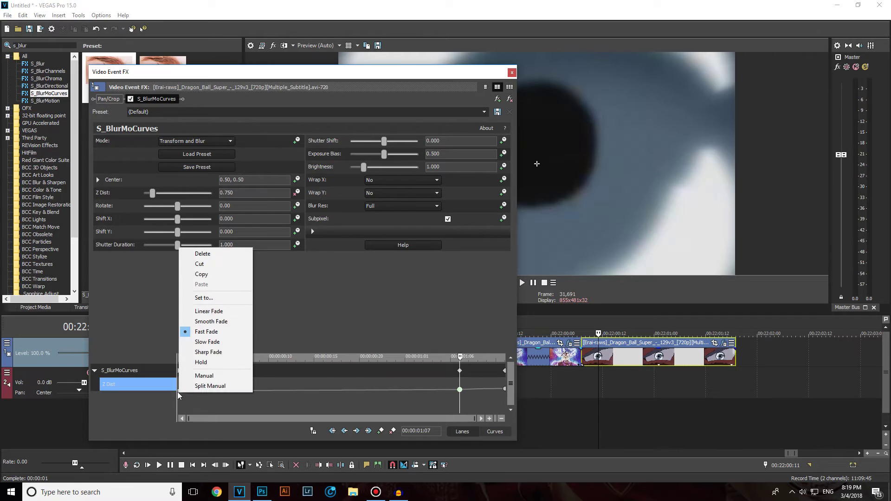
left_click(207, 331)
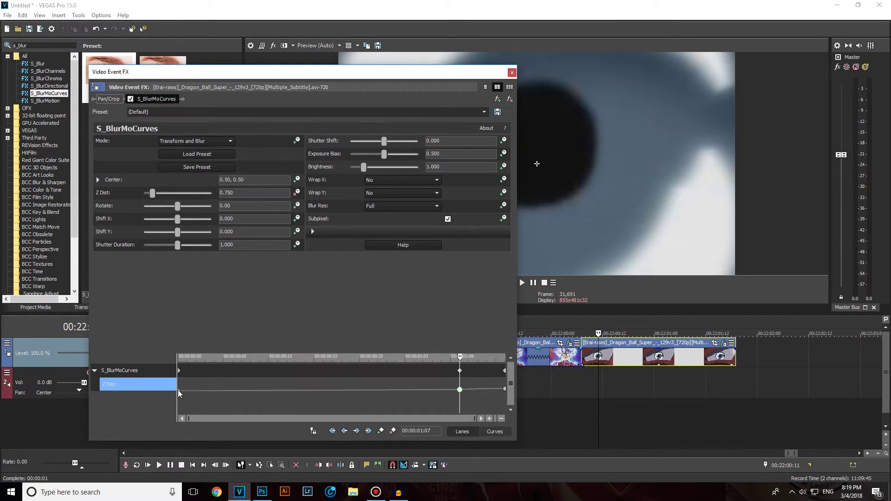
right_click(179, 394)
left_click(234, 391)
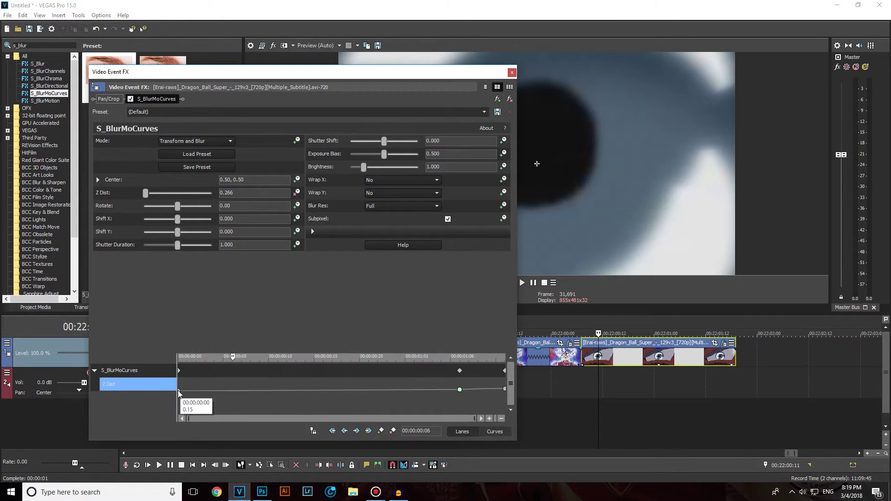
right_click(178, 394)
left_click(181, 395)
Review the interpolation options on the 0.750, final and first keyframes.
left_click(460, 390)
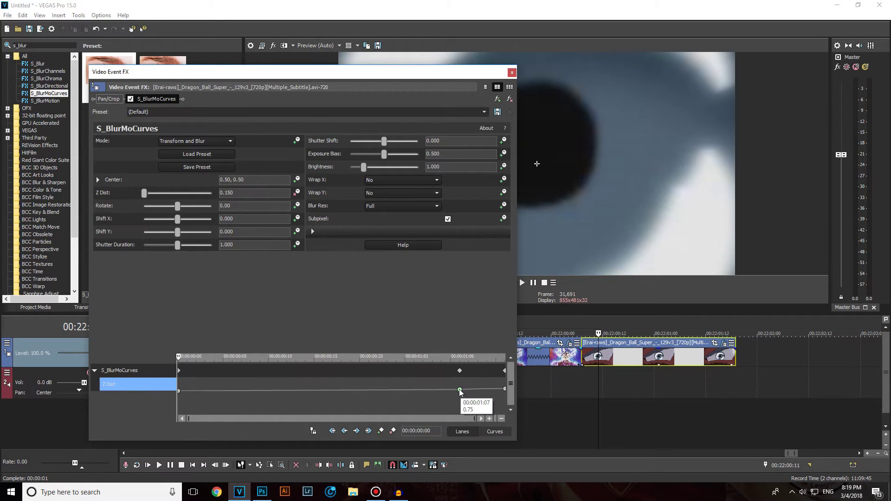
right_click(459, 390)
double_click(505, 390)
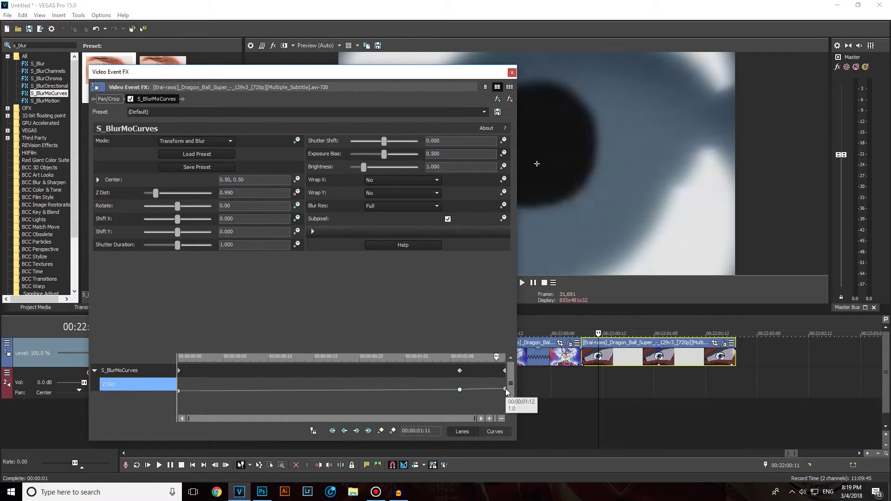
right_click(504, 389)
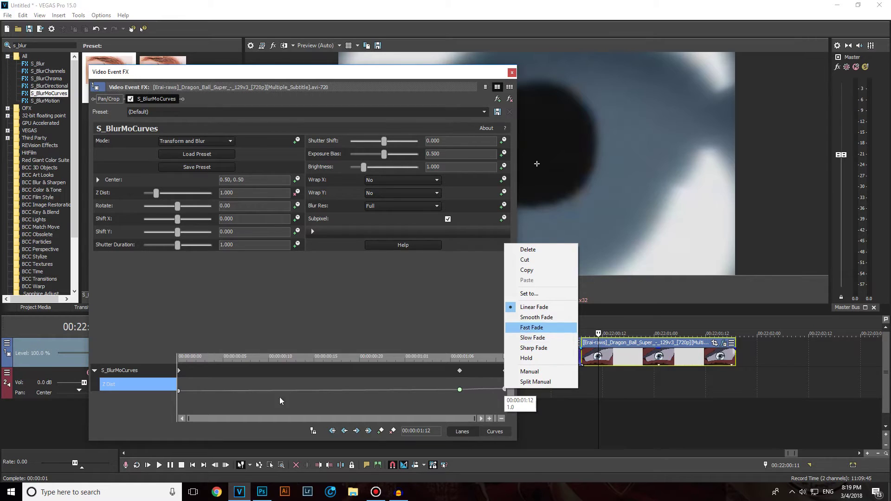
right_click(179, 391)
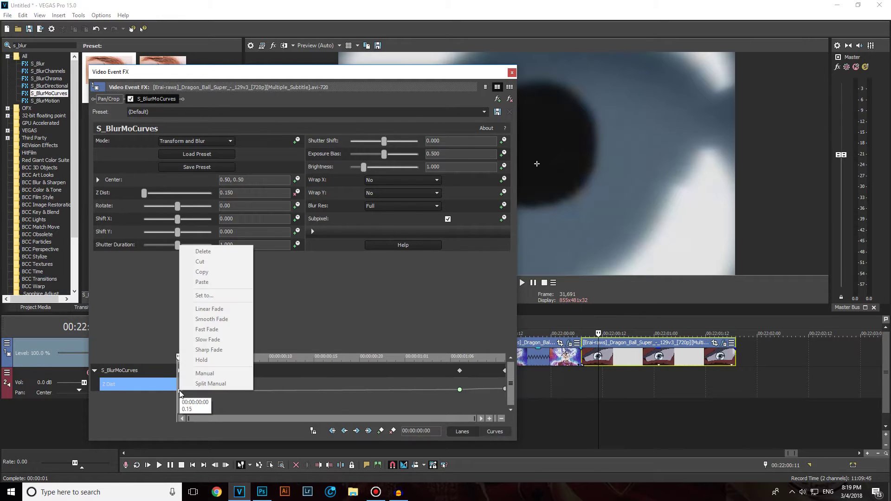
right_click(505, 389)
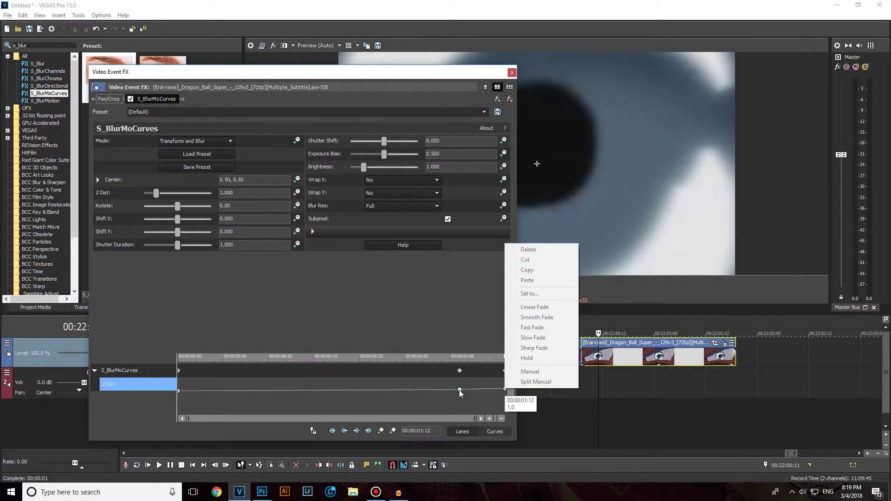
left_click(459, 393)
right_click(506, 389)
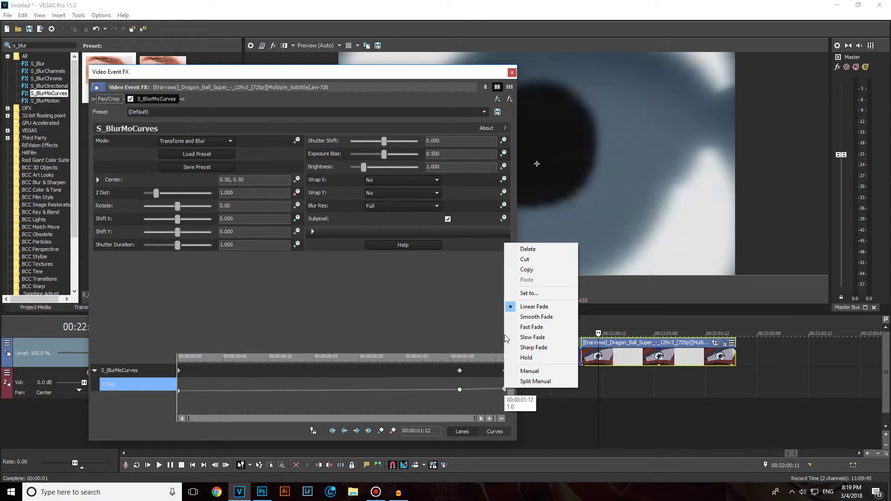
Confirm the 01:07 Fast Fade, reapply Fast Fade to the first keyframe, and close the window.
left_click(460, 389)
right_click(459, 390)
left_click(358, 395)
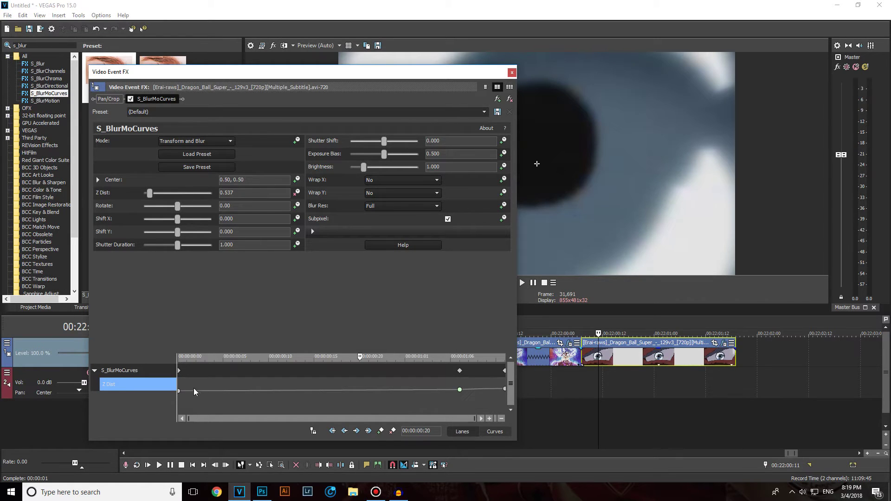
right_click(177, 391)
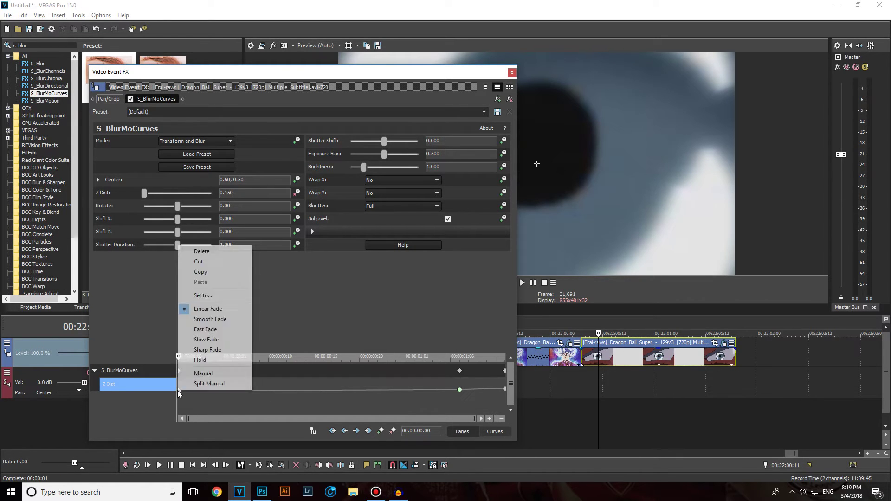
left_click(205, 329)
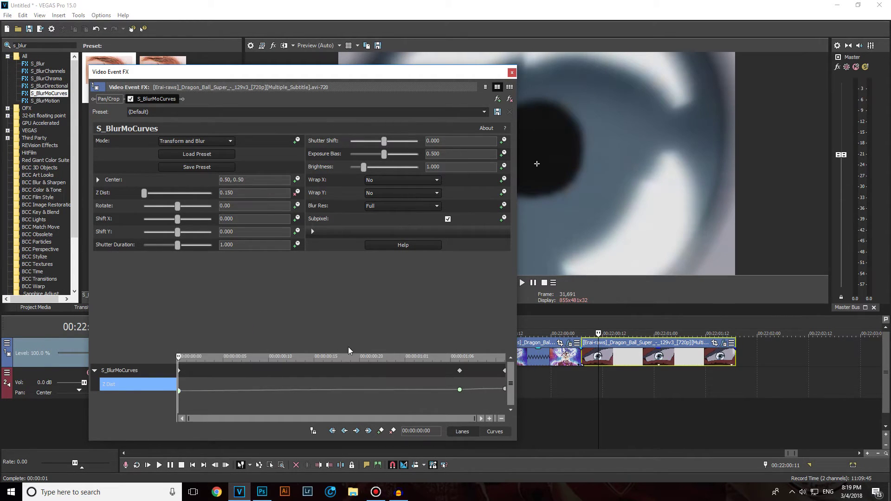
left_click(512, 72)
Preview the zoom transition from 00:21:59:12, then clear the 's_blur' effects search.
left_click(500, 388)
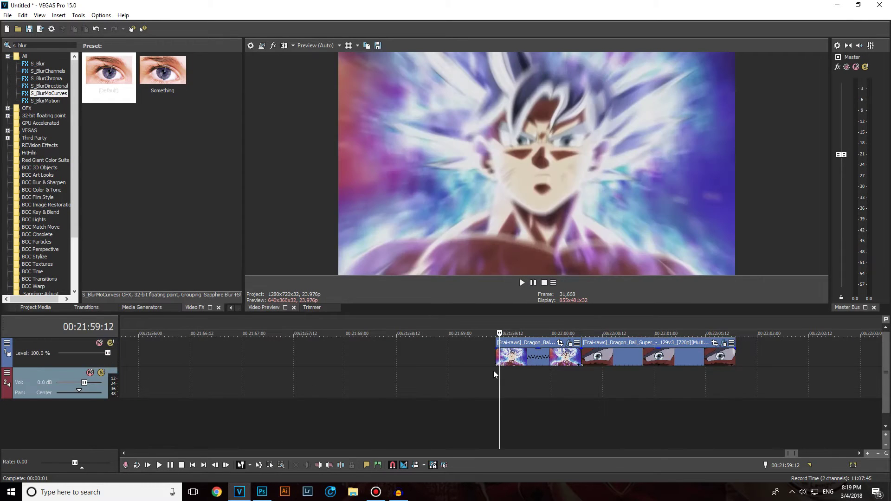
key("space")
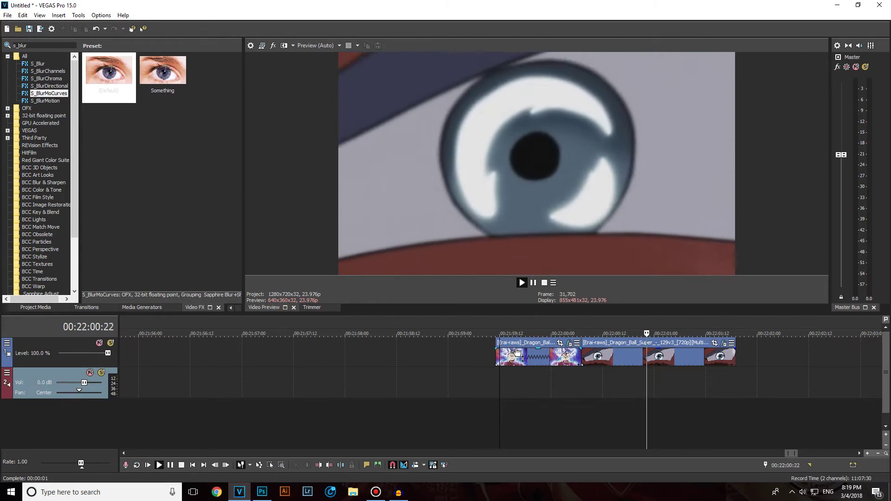
key("space")
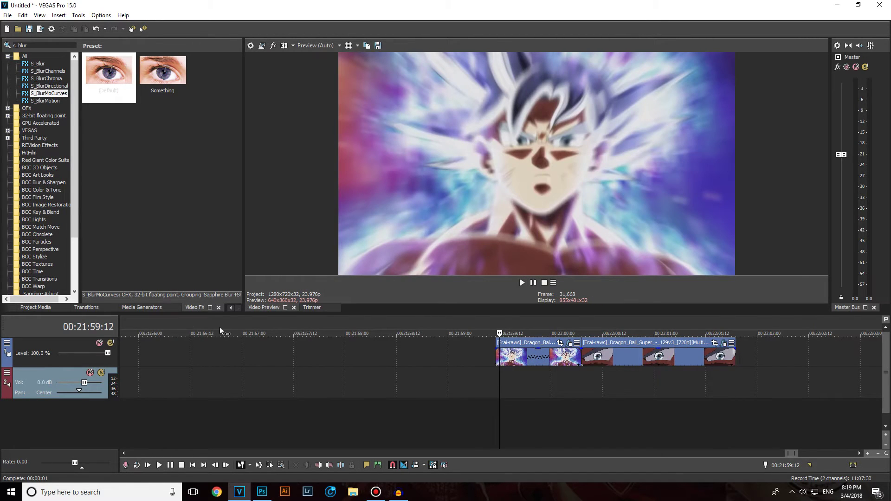
left_click(5, 47)
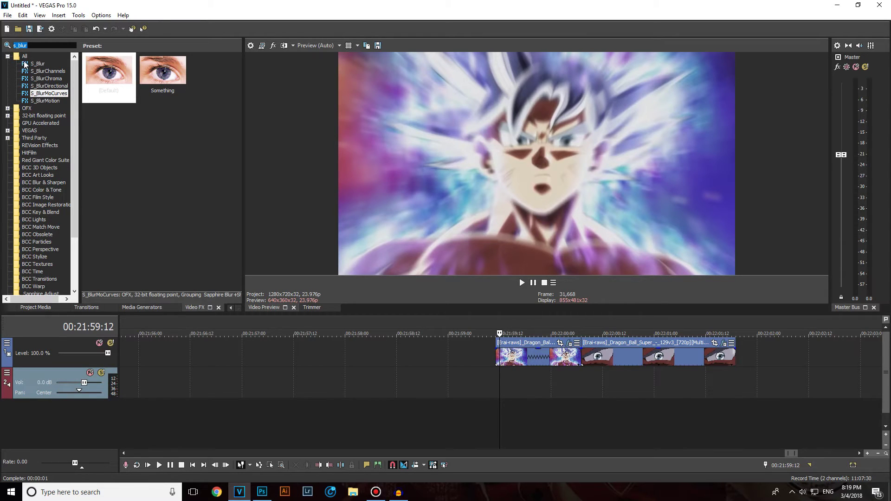
key("BackSpace")
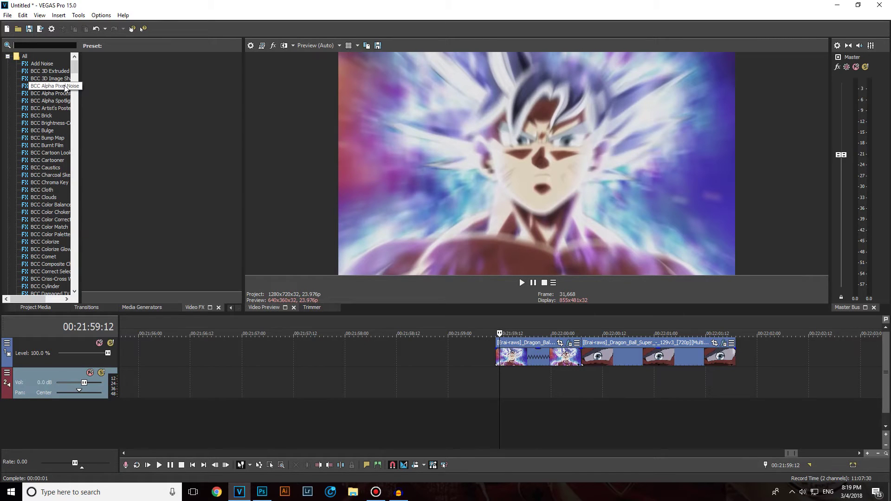
Search Video FX for 'RSMB' and apply it to the transition clip.
type("RSMB")
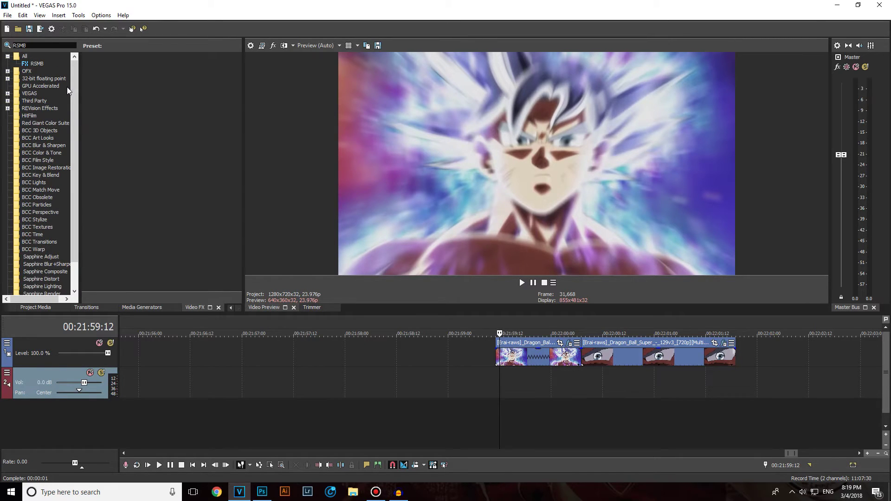
left_click(59, 64)
left_click_drag(101, 66, 524, 363)
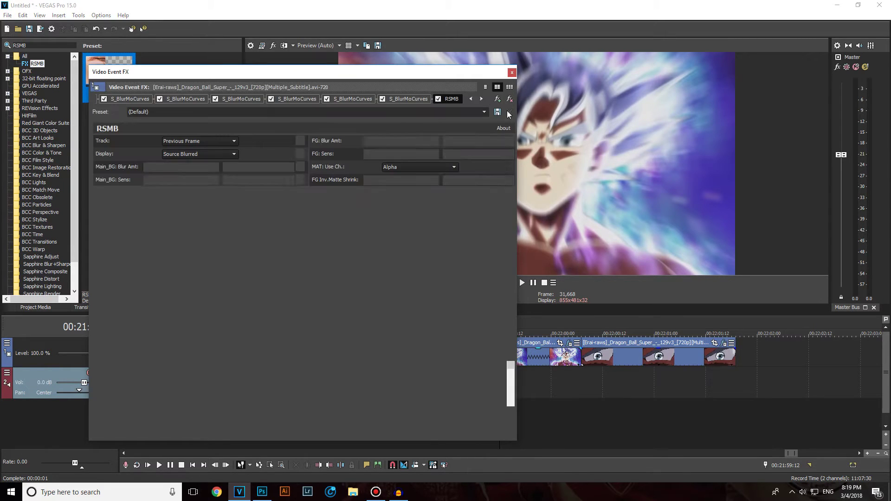
left_click(512, 72)
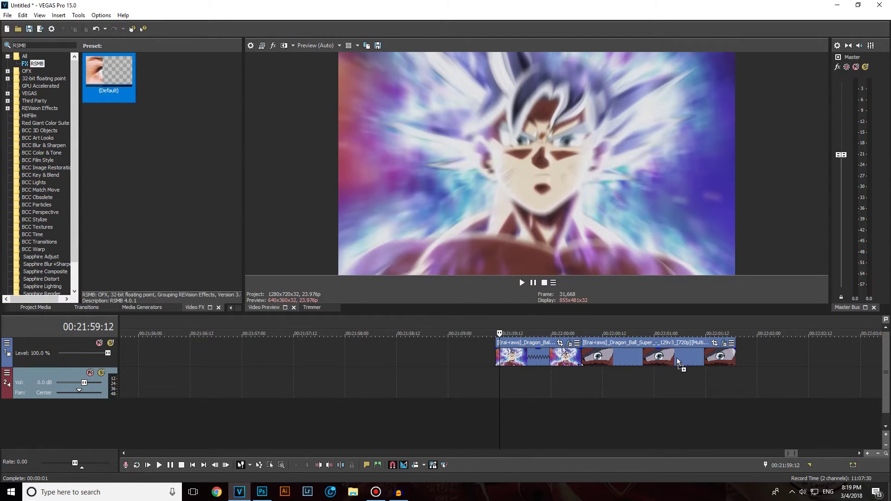
Apply the RSMB Default preset to the second and first clips, then select a range spanning both.
left_click_drag(678, 362, 678, 362)
left_click(511, 73)
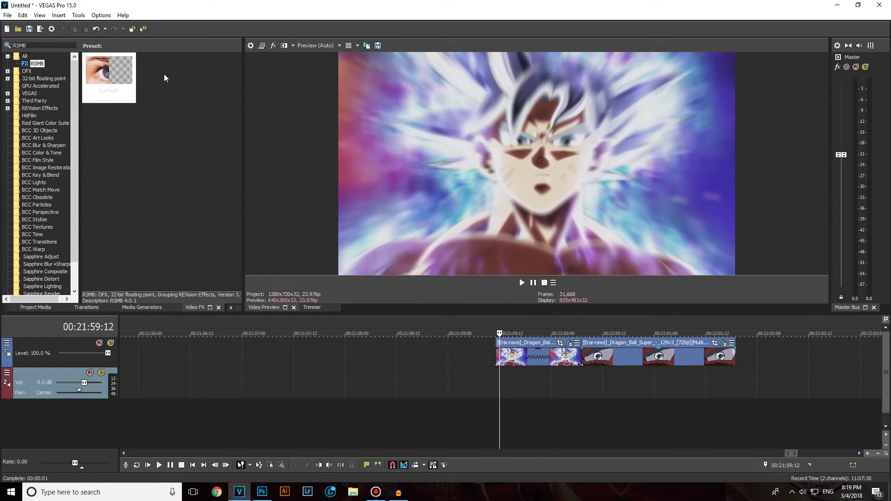
left_click_drag(113, 75, 552, 363)
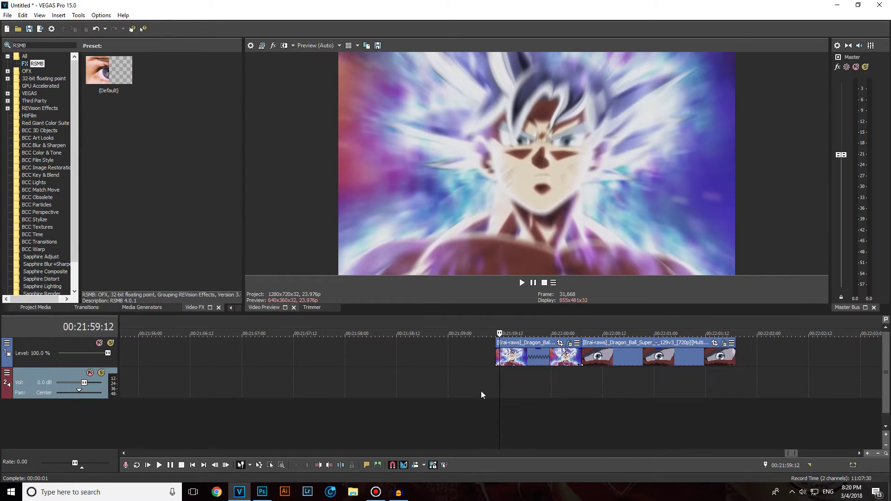
left_click_drag(738, 388, 495, 385)
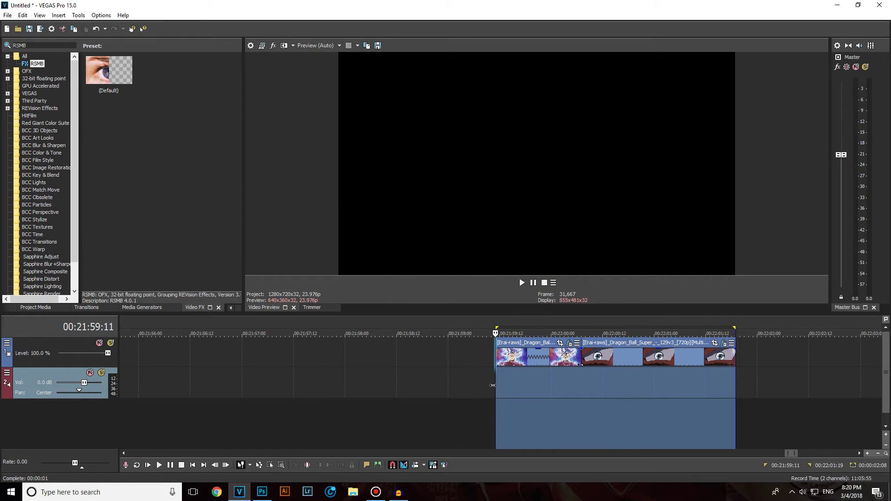
Loop-play the range spanning both clips, stopping and restarting to review the zoom transition.
key("space")
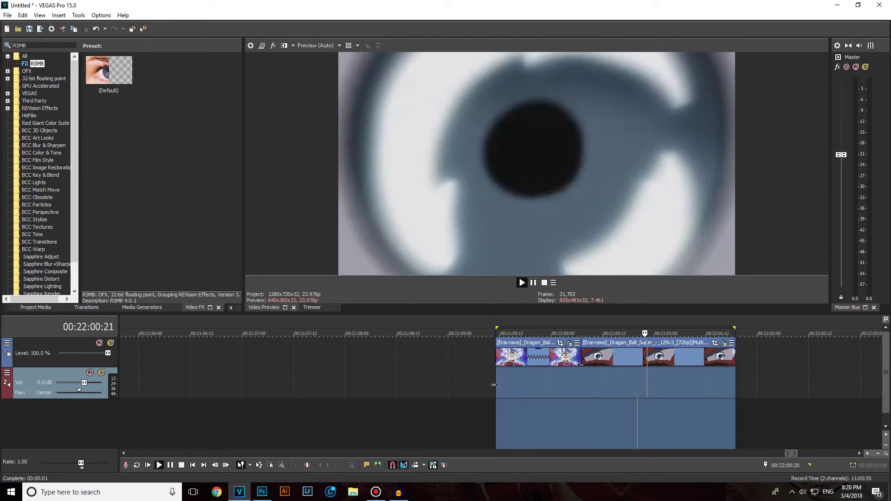
key("space")
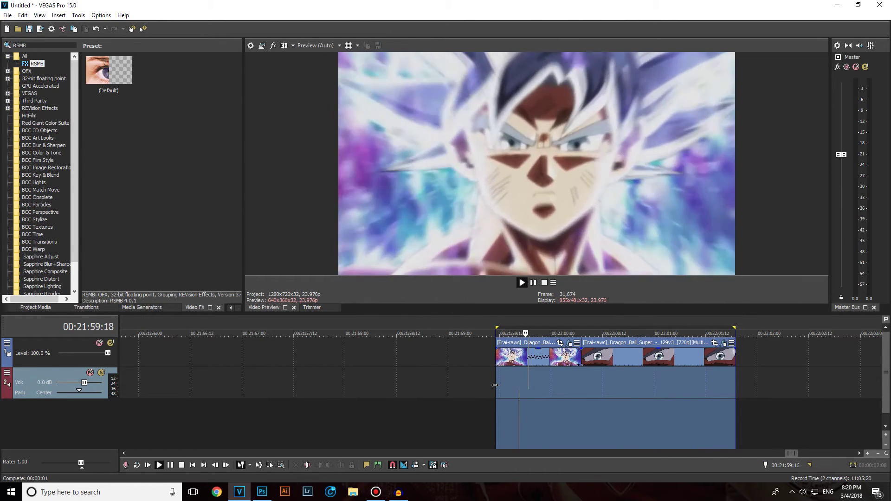
key("space")
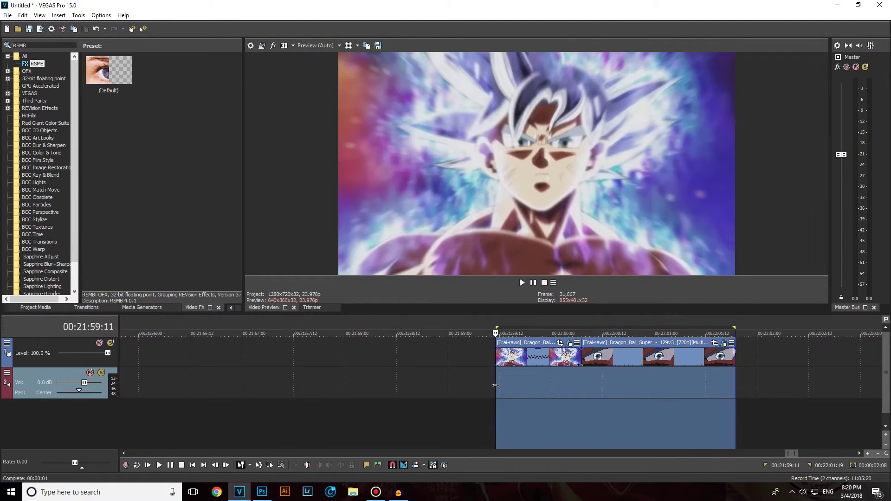
key("space")
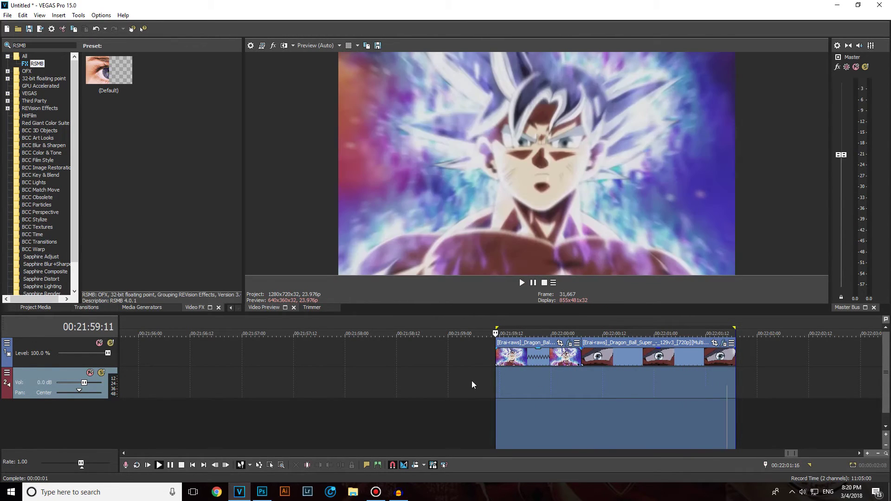
key("space")
Trim the end of the second clip and the start of the first, checking the new edge frames.
left_click(476, 385)
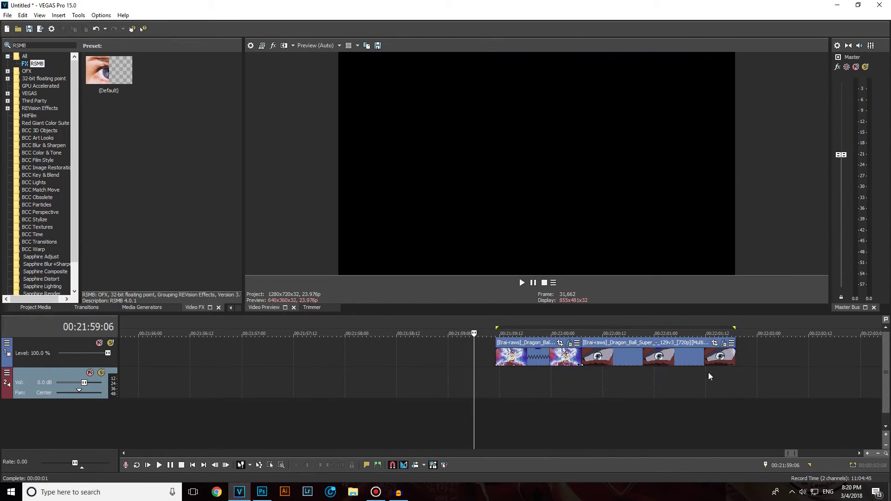
left_click(735, 351)
left_click_drag(734, 351, 662, 352)
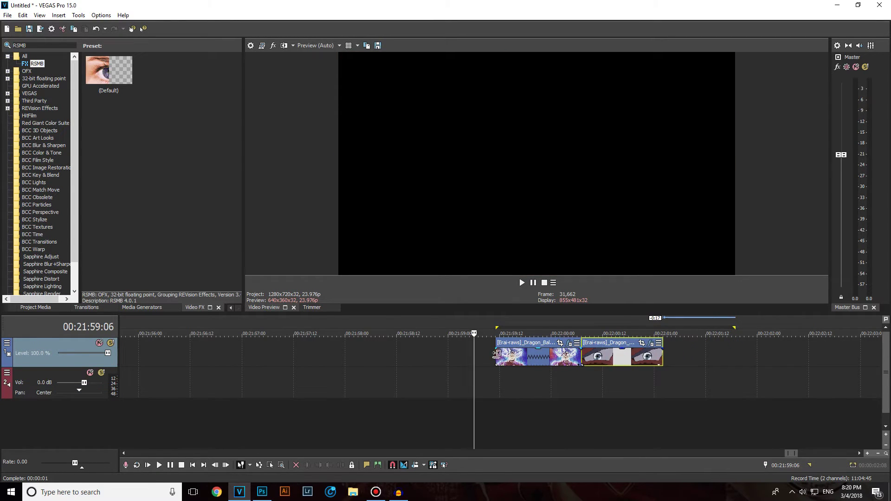
left_click_drag(494, 353, 521, 353)
left_click(508, 360)
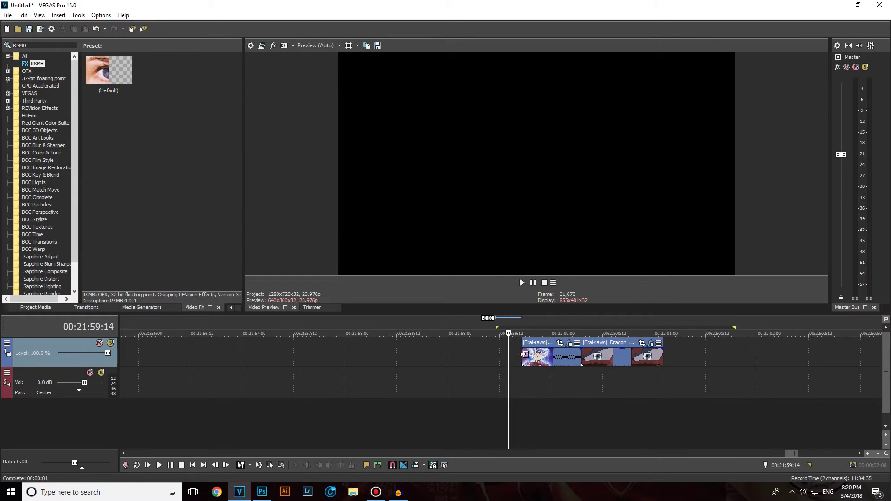
left_click(521, 357)
left_click(656, 381)
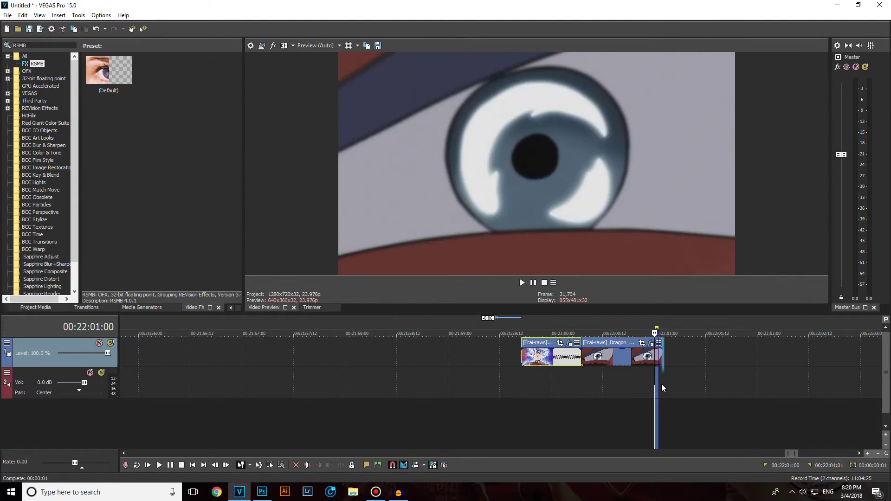
left_click(662, 388)
Loop-preview the shortened transition over the trimmed clips.
left_click_drag(662, 388, 522, 370)
key("space")
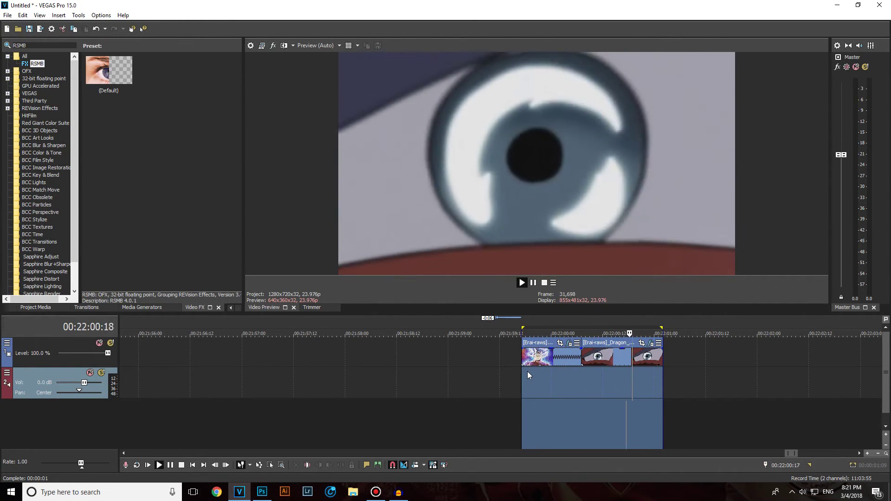
key("space")
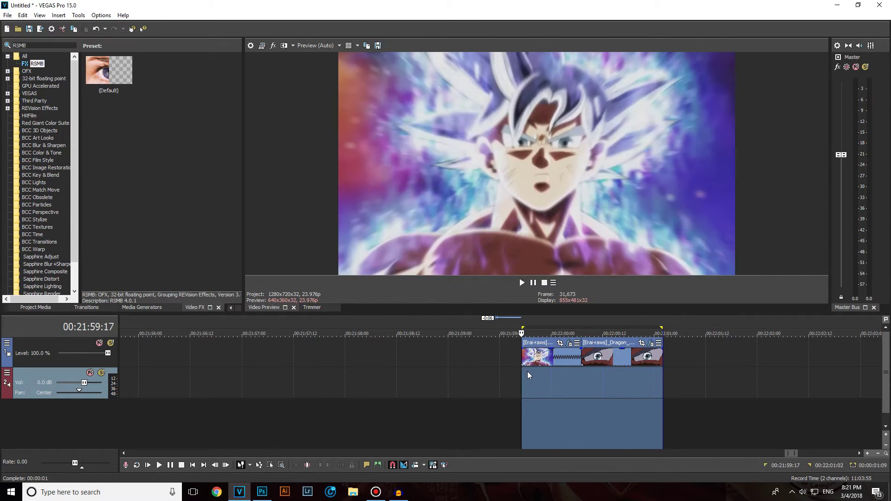
key("space")
left_click(491, 369)
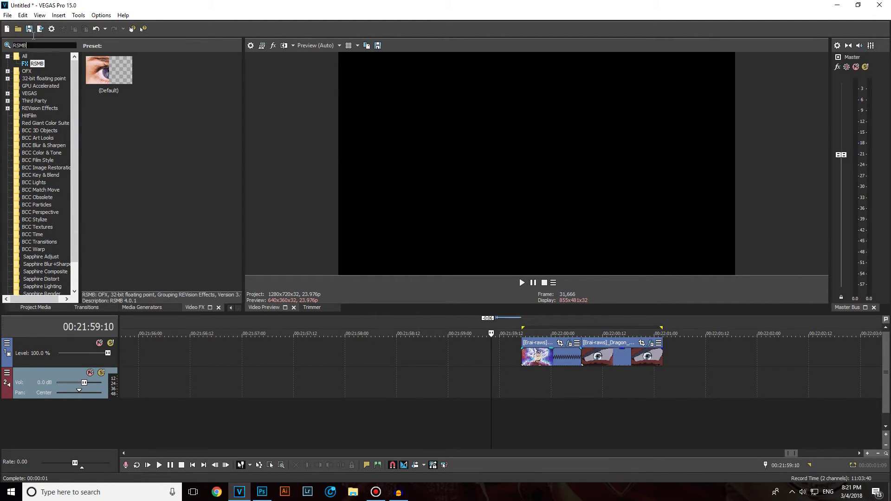
Search Video FX for 'magic', apply Magic Bullet Looks to the Goku clip, and choose Cool.
type("magic")
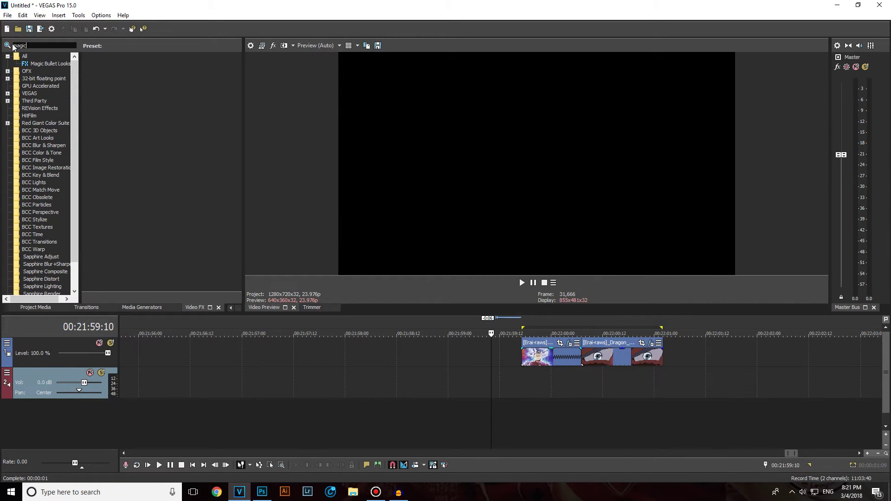
left_click(46, 63)
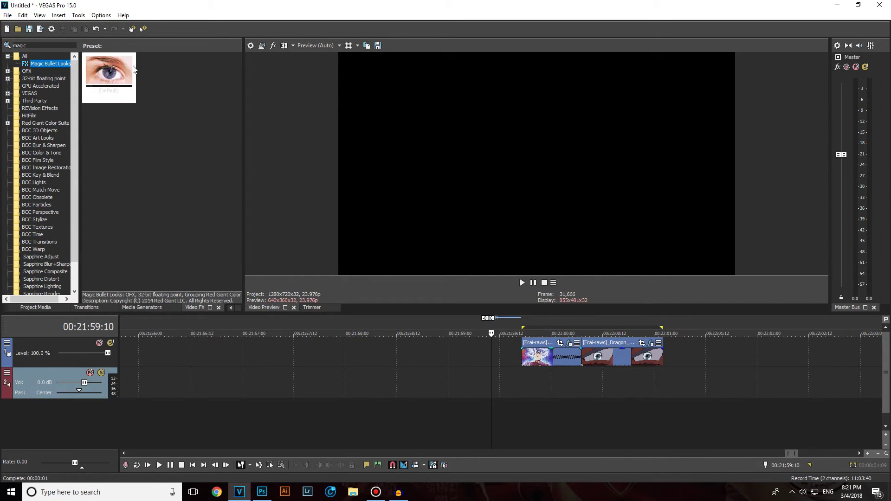
left_click_drag(109, 72, 509, 295)
left_click_drag(552, 350, 552, 353)
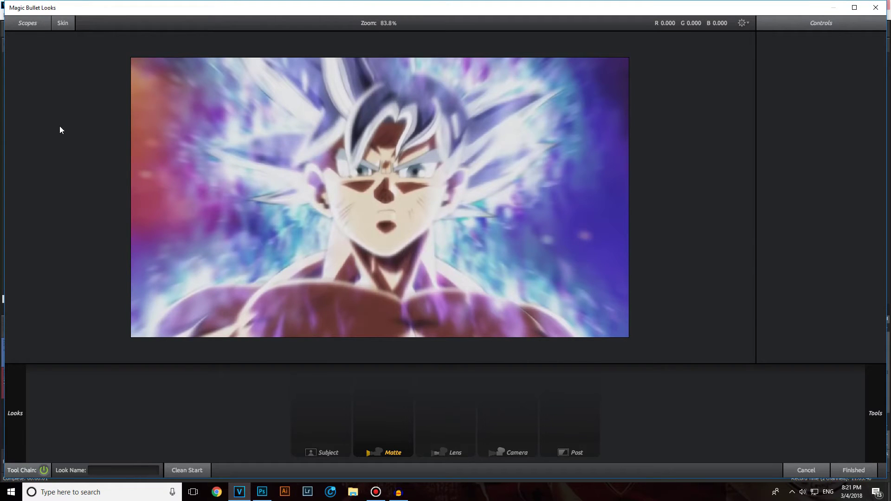
mouse_move(5, 110)
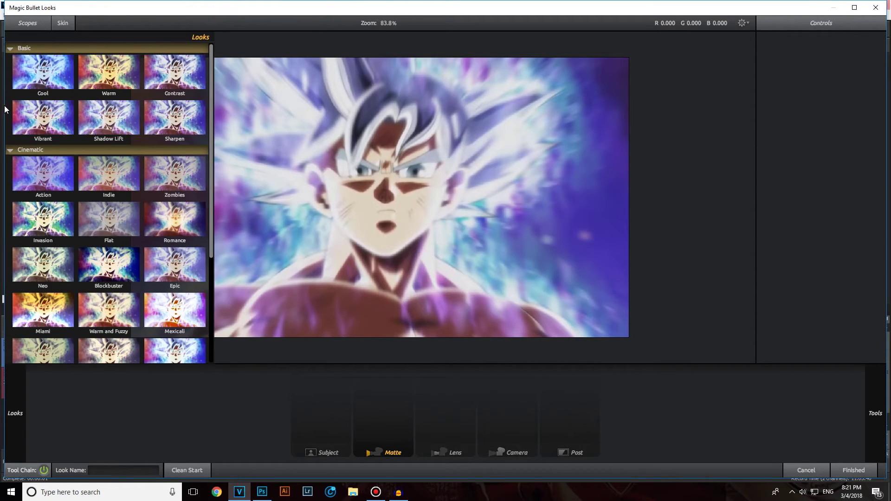
left_click(32, 79)
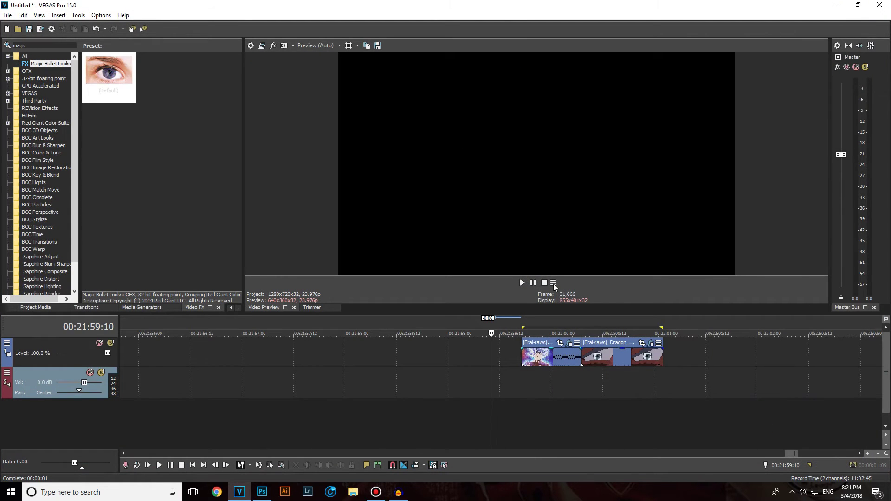
Check the first clip's Event FX chain, then close the effects window.
left_click(547, 363)
left_click(612, 357)
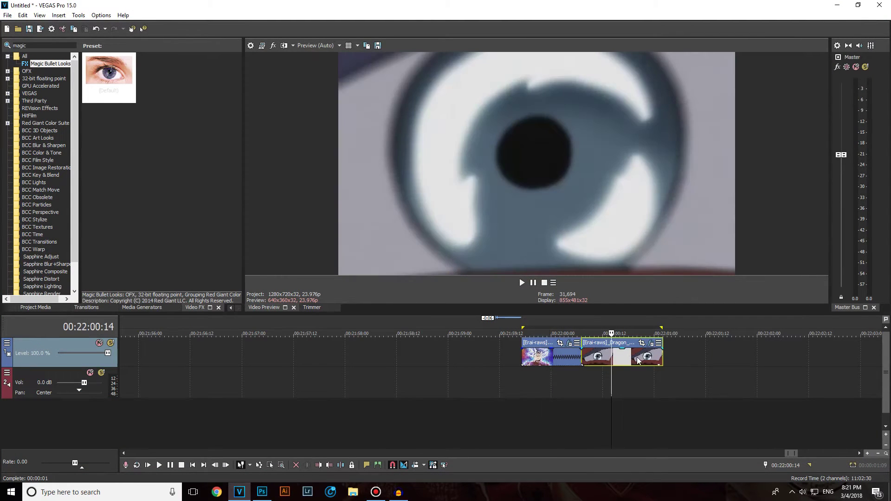
left_click(567, 348)
left_click(514, 65)
Undo the Magic Bullet Looks blue grade on the first clip and pick up the default preset.
left_click(553, 355)
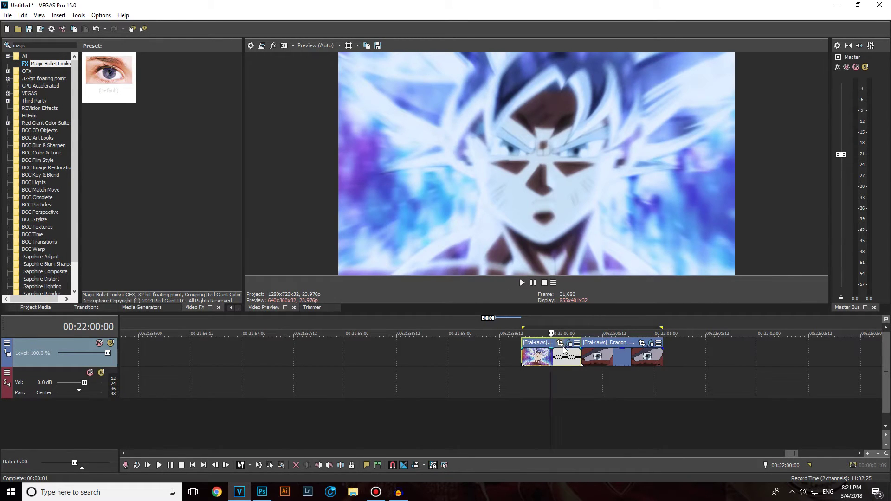
key("ctrl+z")
left_click(573, 358)
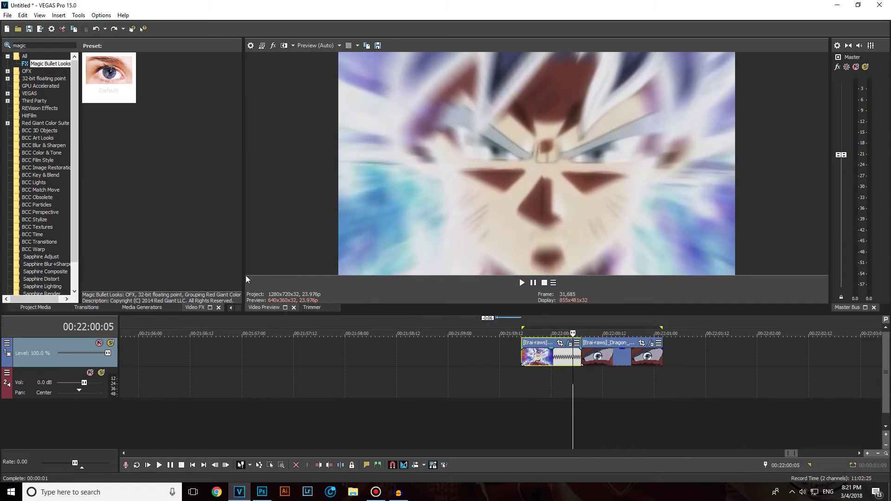
left_click_drag(109, 74, 260, 199)
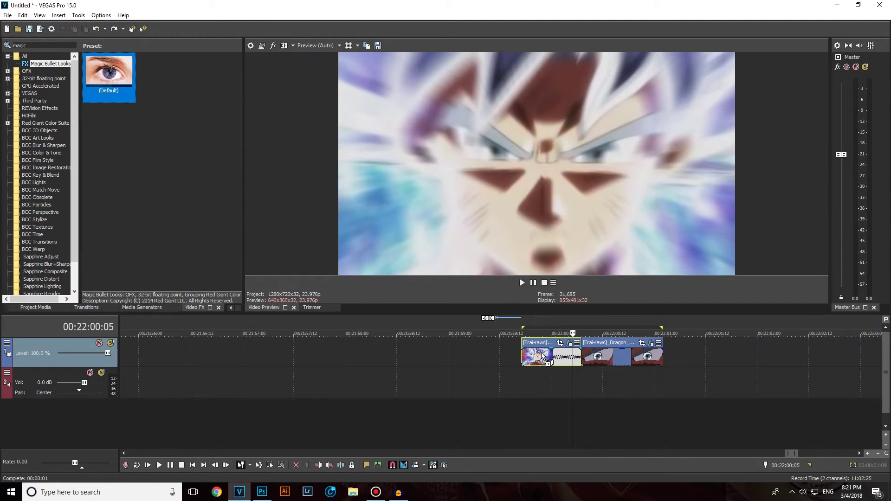
Apply Magic Bullet Looks with the Action look to the Goku close-up clip.
left_click_drag(541, 354, 542, 354)
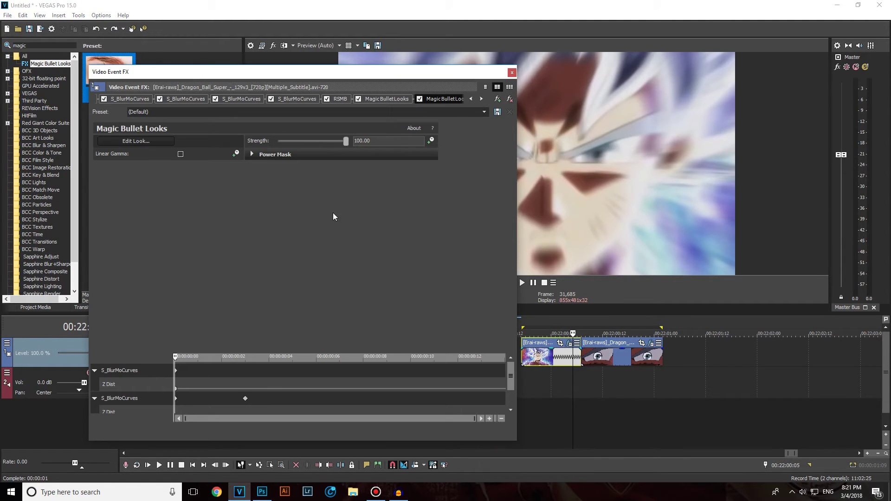
left_click(154, 141)
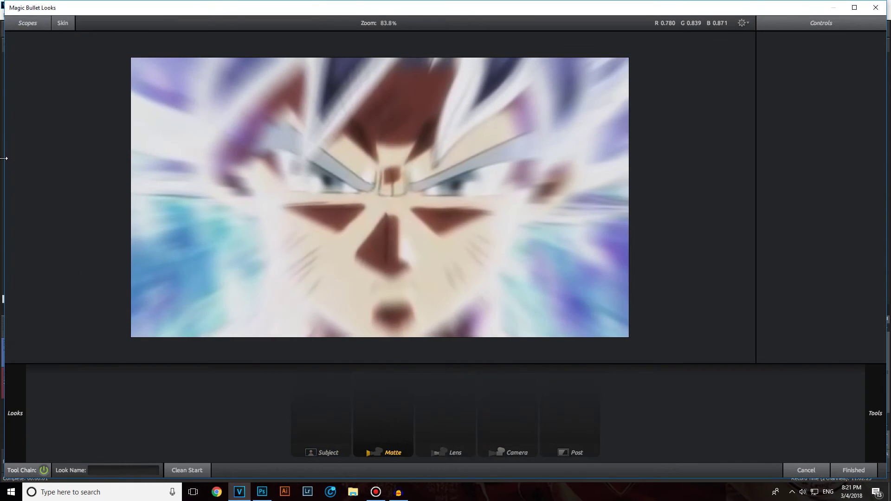
mouse_move(4, 158)
left_click(39, 89)
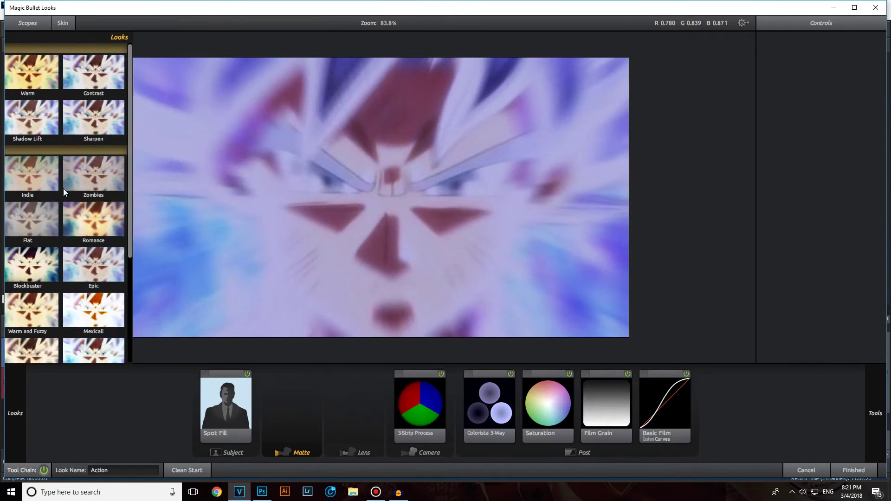
left_click(854, 470)
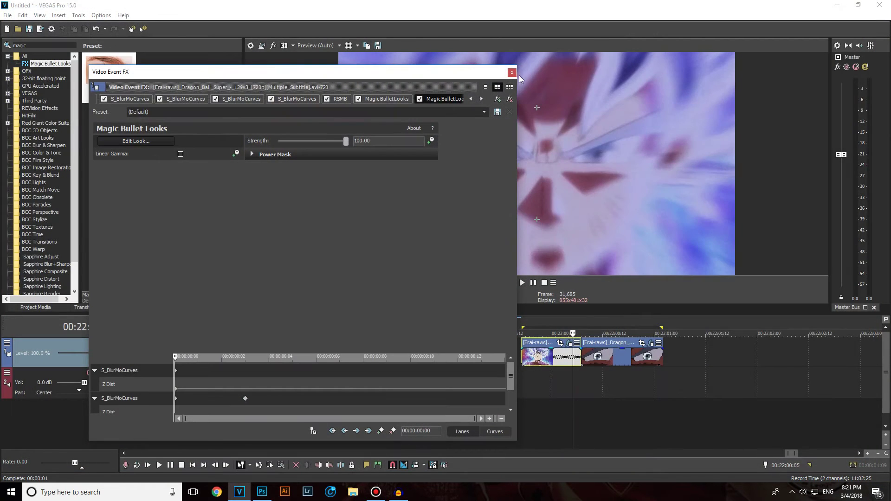
left_click(510, 72)
Give the eyeball clip the same Magic Bullet Looks Action look.
left_click(625, 358)
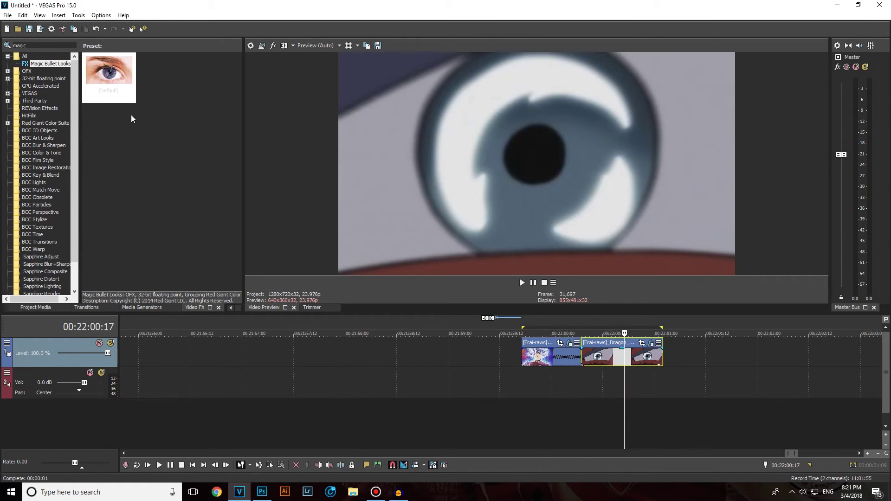
left_click_drag(636, 349, 635, 351)
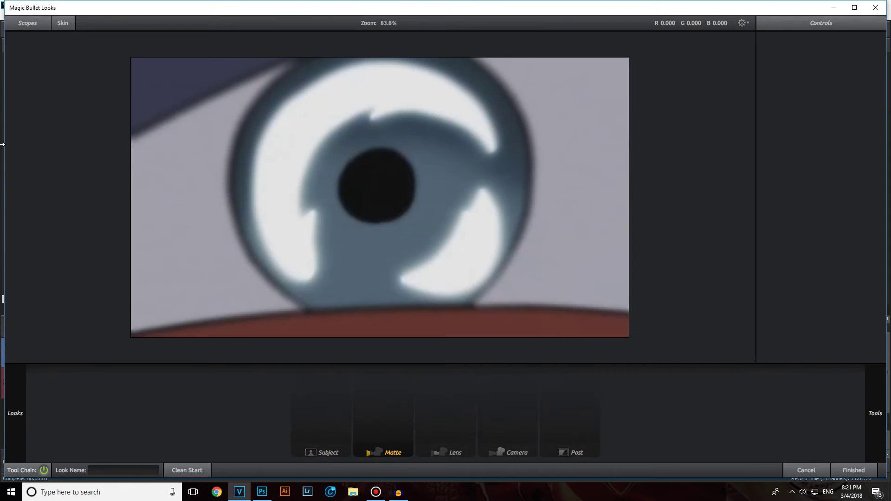
mouse_move(21, 134)
left_click(37, 168)
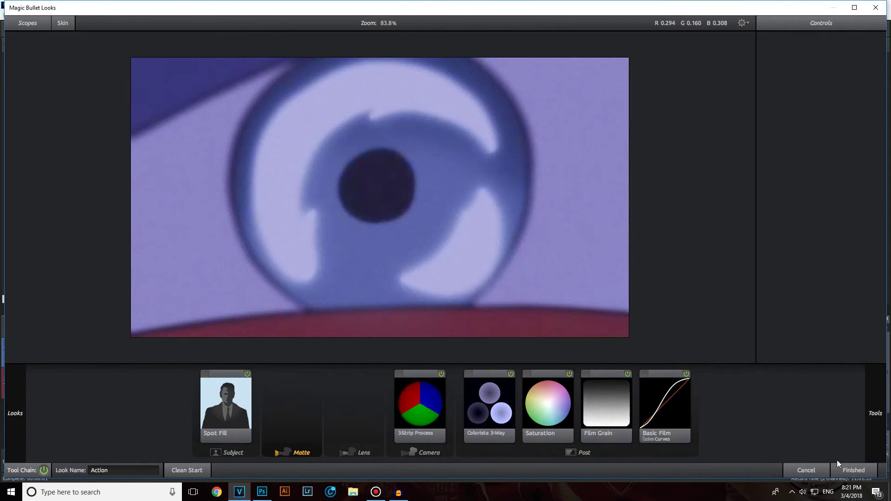
left_click(850, 470)
left_click(512, 73)
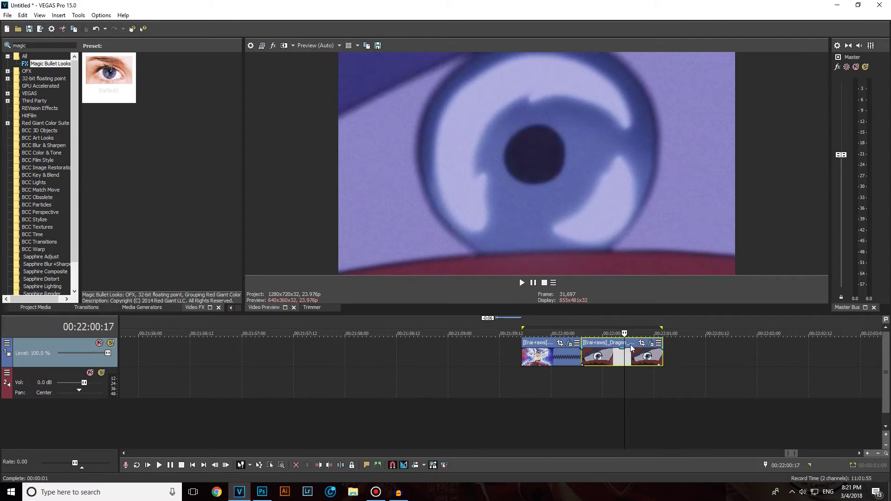
left_click_drag(516, 386, 676, 392)
Search transitions for 'glow' and place S_DissolveGlow Default on the clips' overlap.
left_click(676, 393)
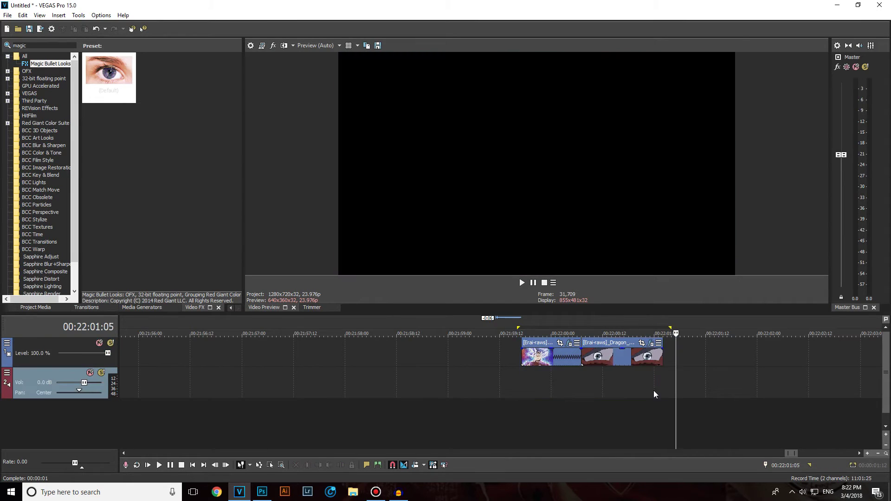
left_click(650, 391)
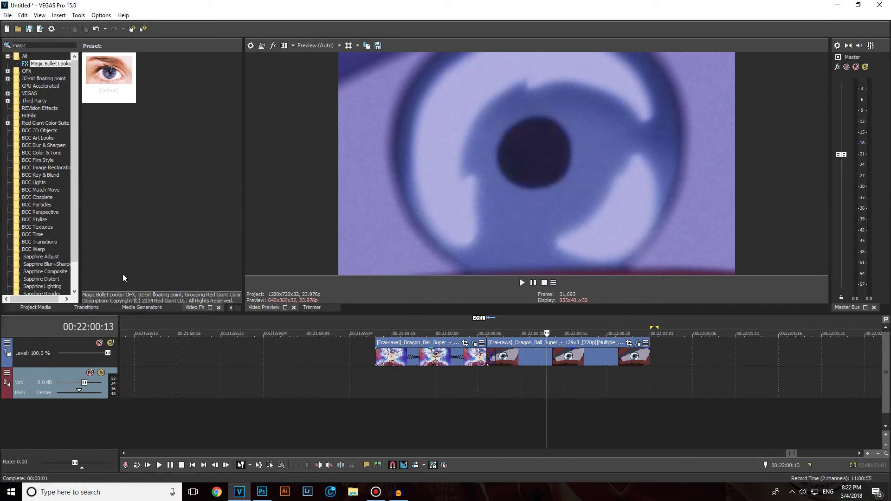
left_click(95, 309)
left_click(54, 45)
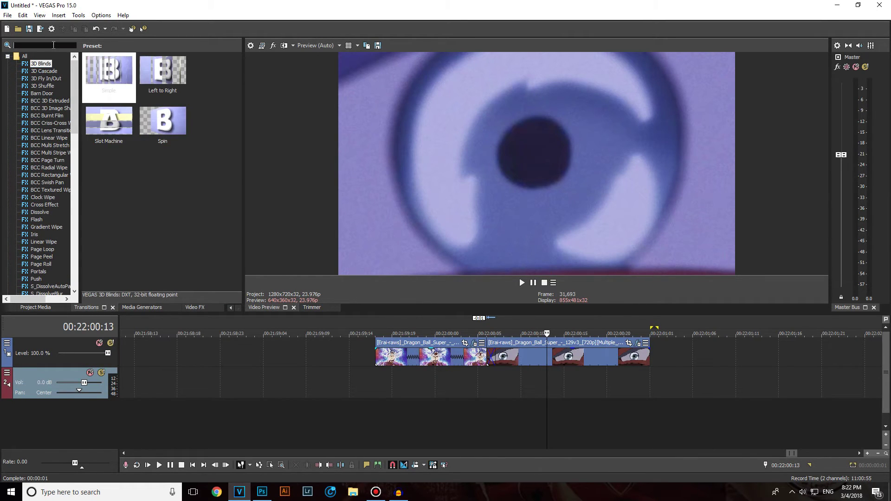
type("glow")
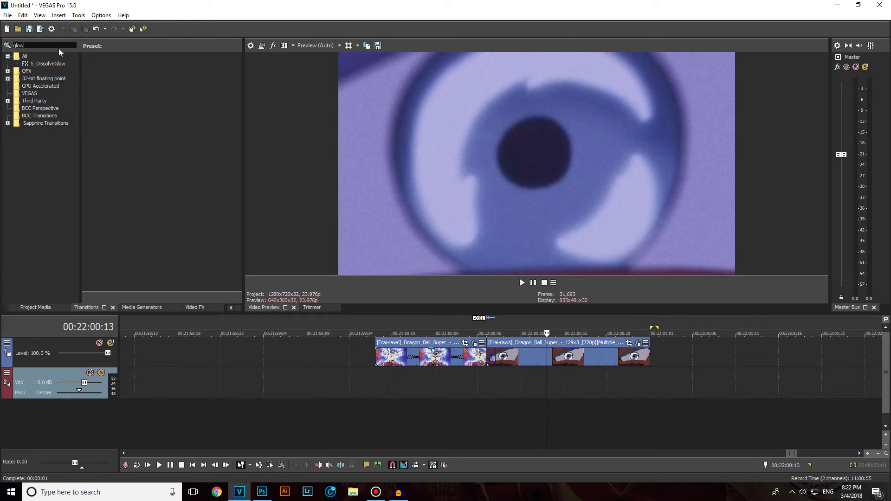
key("Tab")
left_click(40, 64)
left_click_drag(125, 75, 404, 333)
left_click_drag(512, 354, 493, 360)
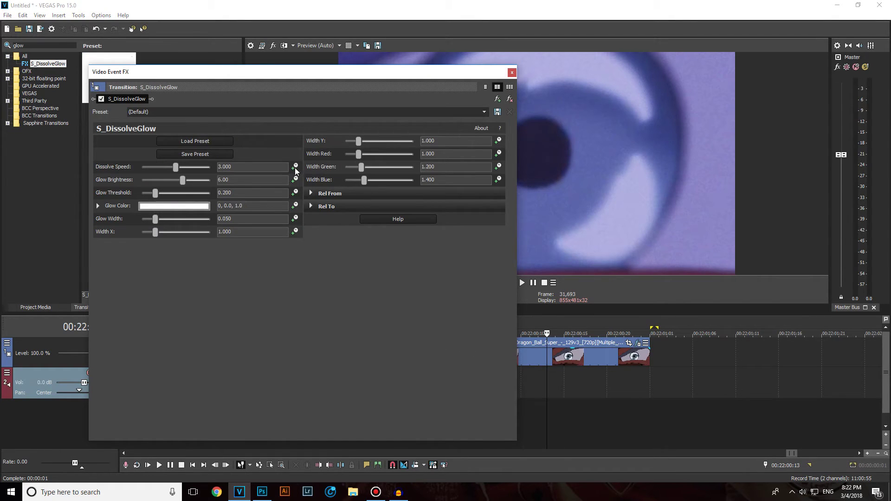
left_click(512, 72)
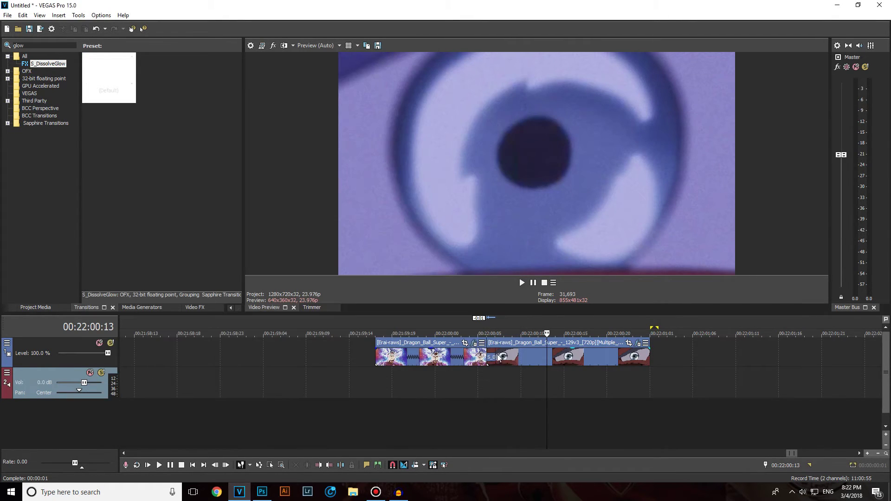
Lengthen the overlap between the two clips and loop-preview their span.
left_click(486, 376)
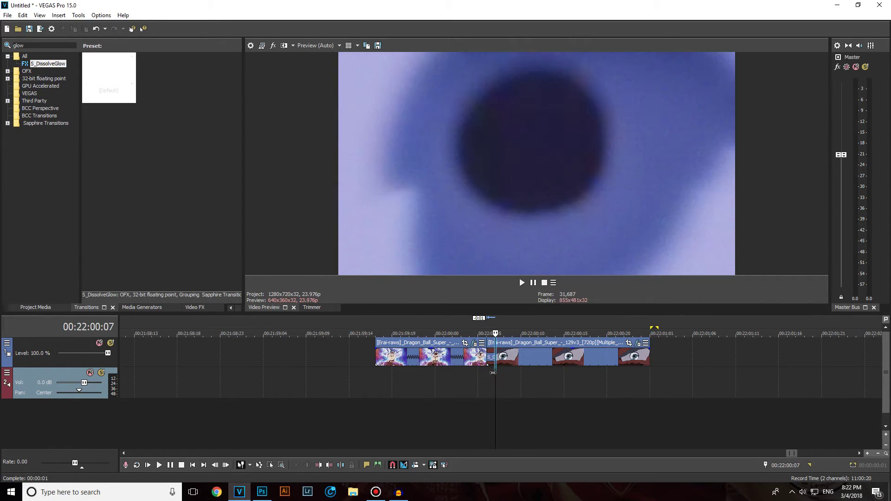
left_click_drag(527, 357, 519, 355)
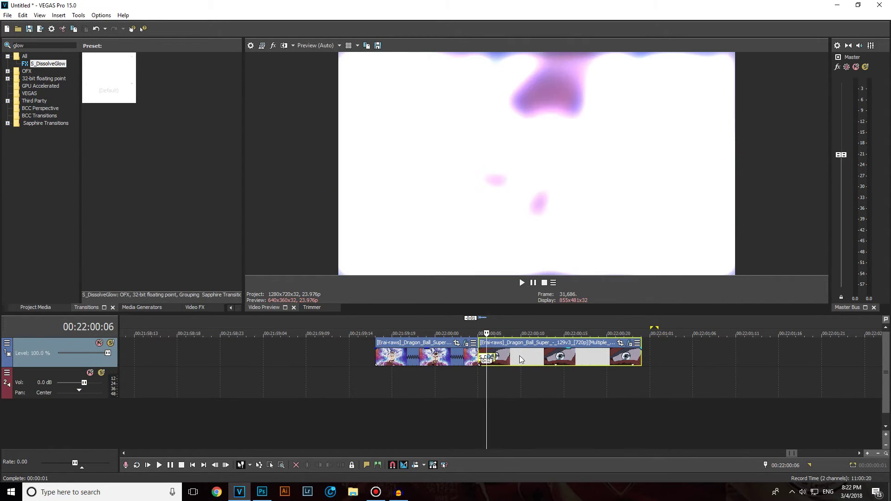
left_click(392, 388)
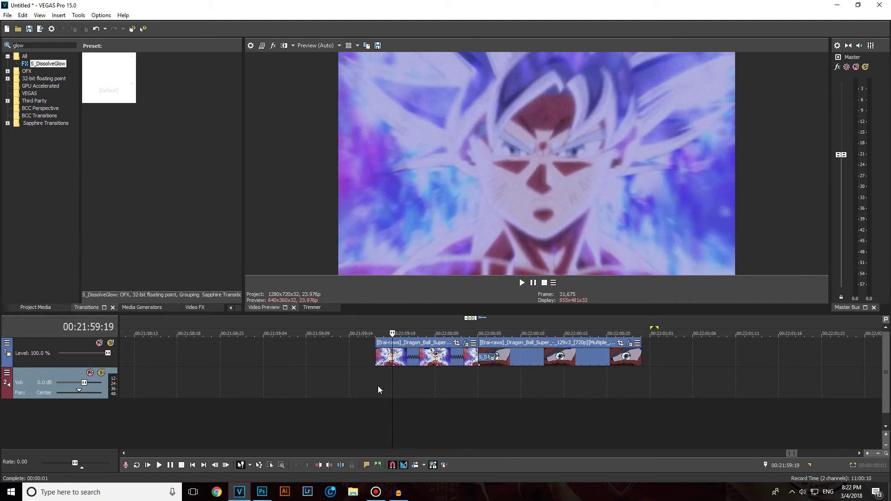
left_click_drag(377, 385, 638, 393)
key("space")
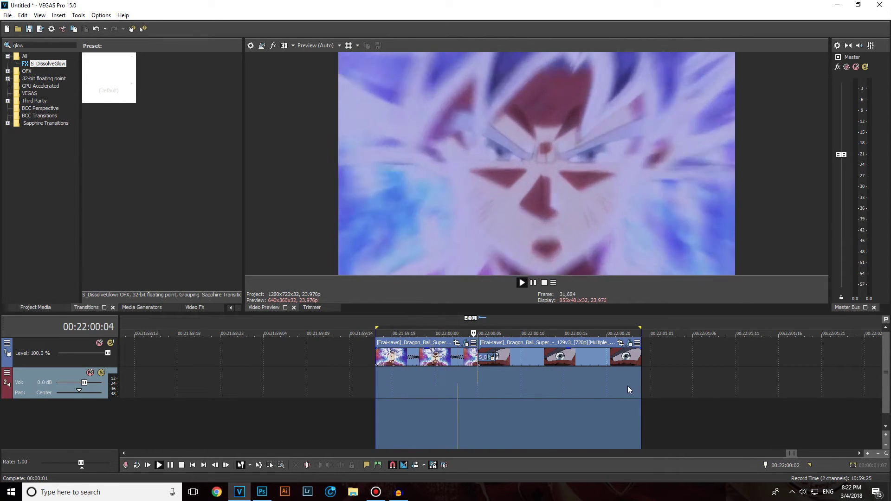
Shorten the eyeball clip's end and loop-preview both clips with the glow transition.
left_click(621, 381)
left_click_drag(641, 353, 594, 354)
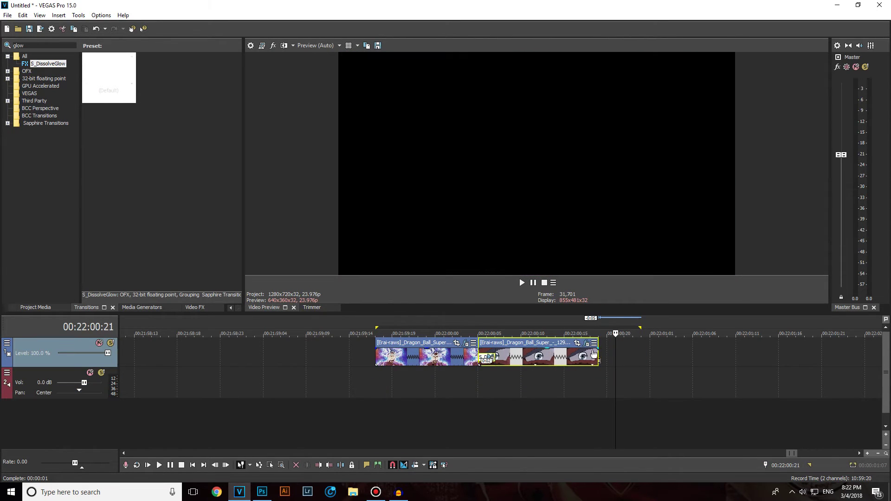
left_click_drag(596, 385, 379, 367)
key("space")
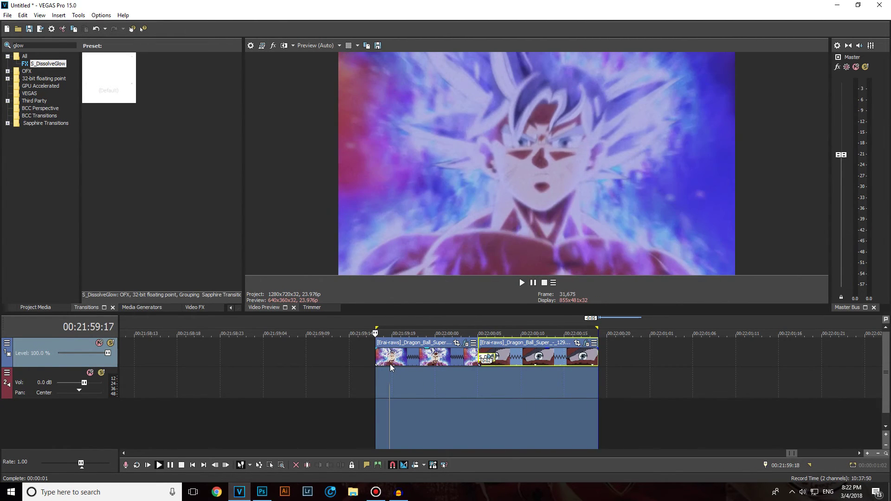
key("space")
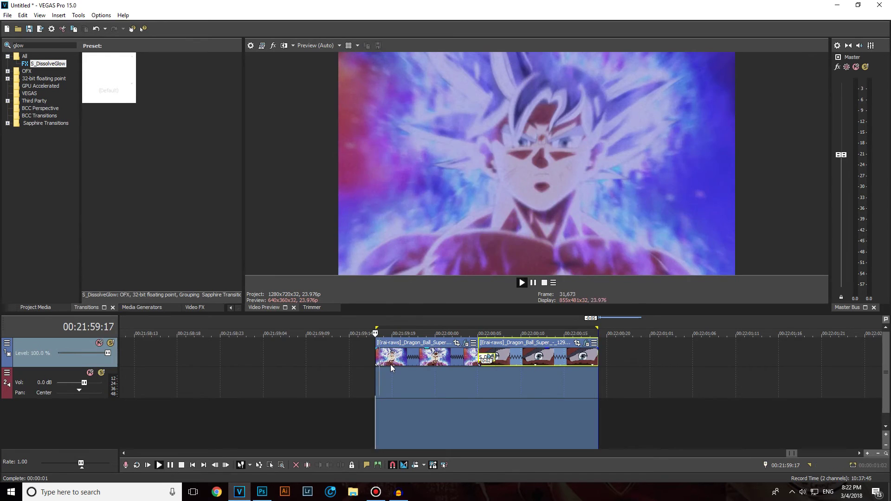
left_click(539, 381)
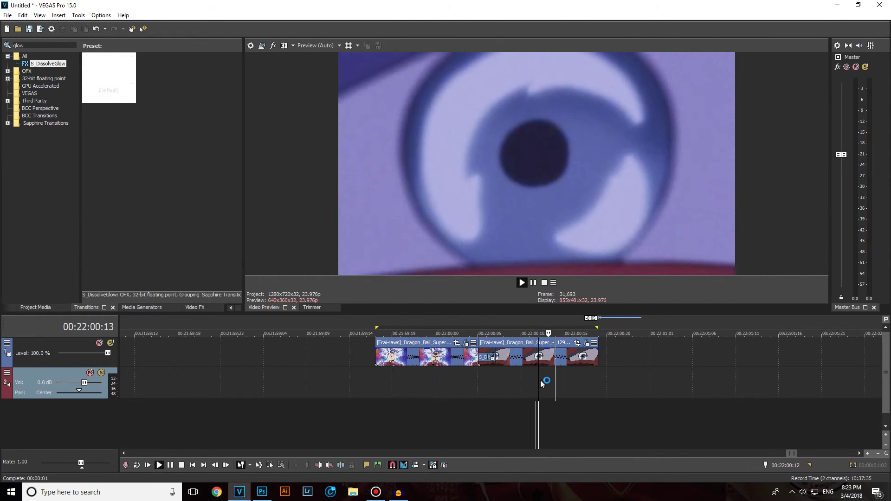
Open the eyeball clip's Event FX and bring up the S_BlurMoCurves settings.
left_click(580, 344)
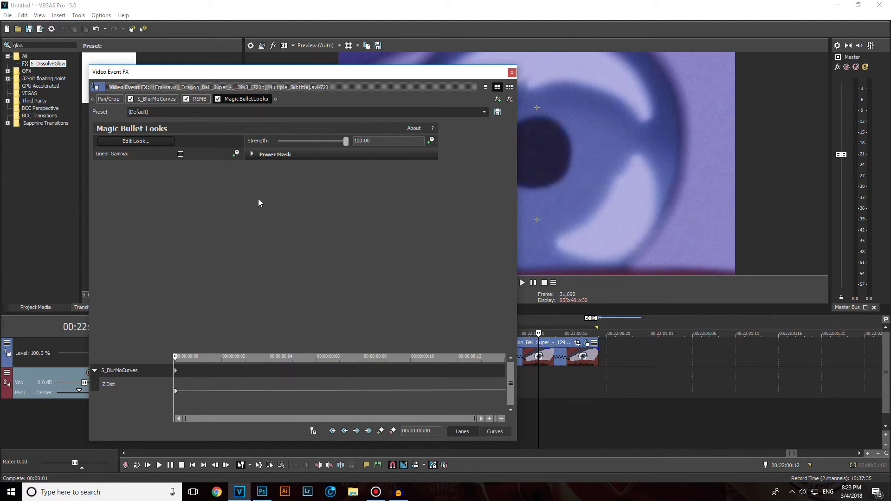
left_click(242, 98)
left_click(196, 99)
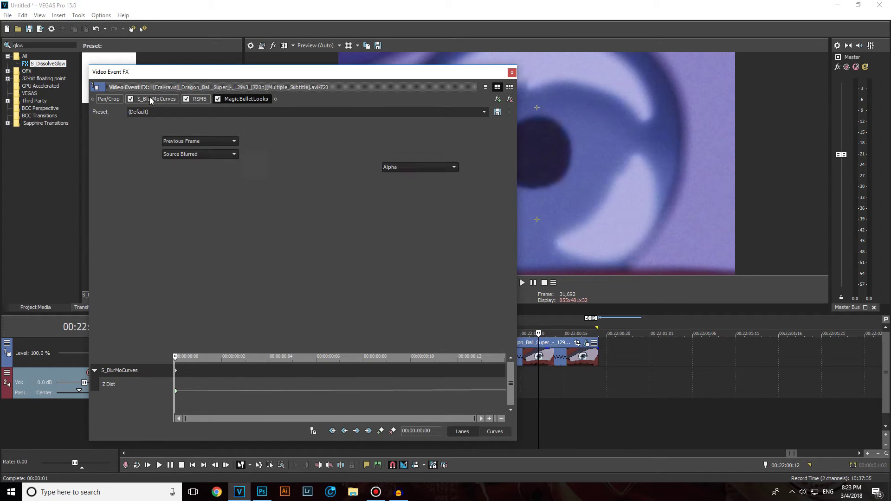
left_click(157, 99)
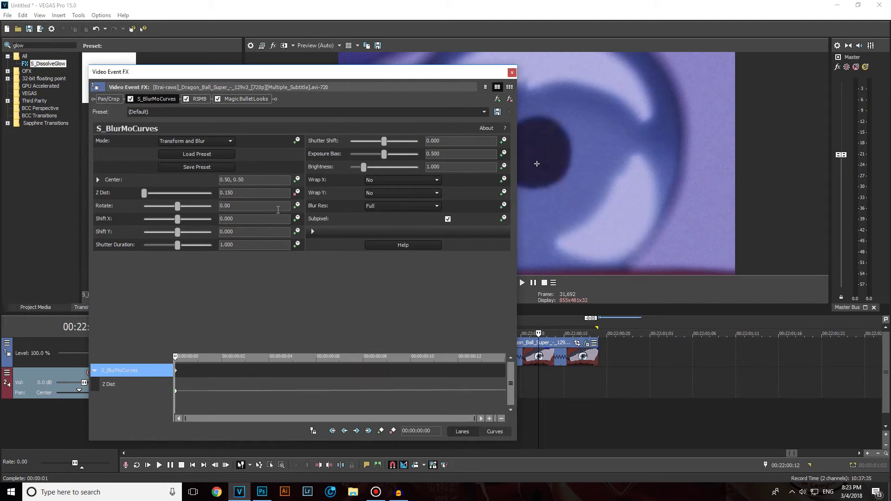
left_click(253, 194)
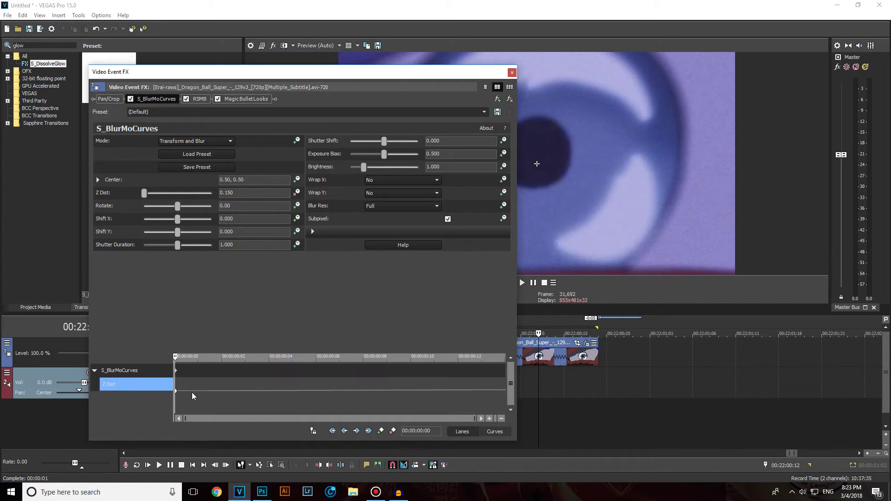
Keyframe S_BlurMoCurves Z Dist to 0.753 at 00:00:00:12, then close the window.
mouse_move(176, 393)
left_click_drag(176, 393, 455, 378)
left_click(457, 378)
left_click(223, 195)
type("753")
key("Return")
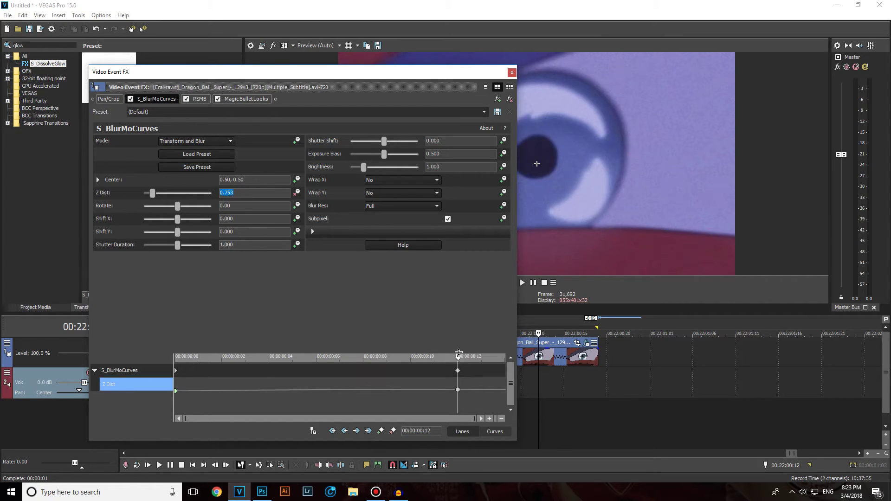
left_click_drag(460, 360, 506, 358)
left_click(513, 72)
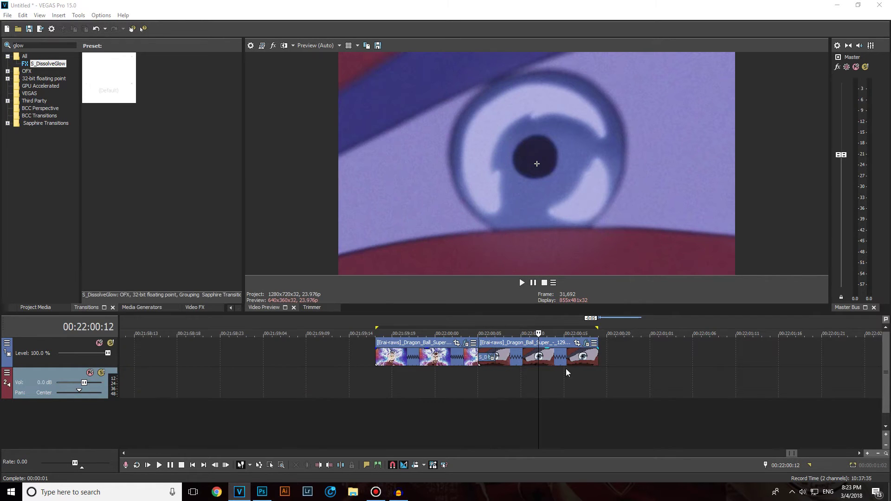
left_click_drag(599, 383, 384, 369)
key("space")
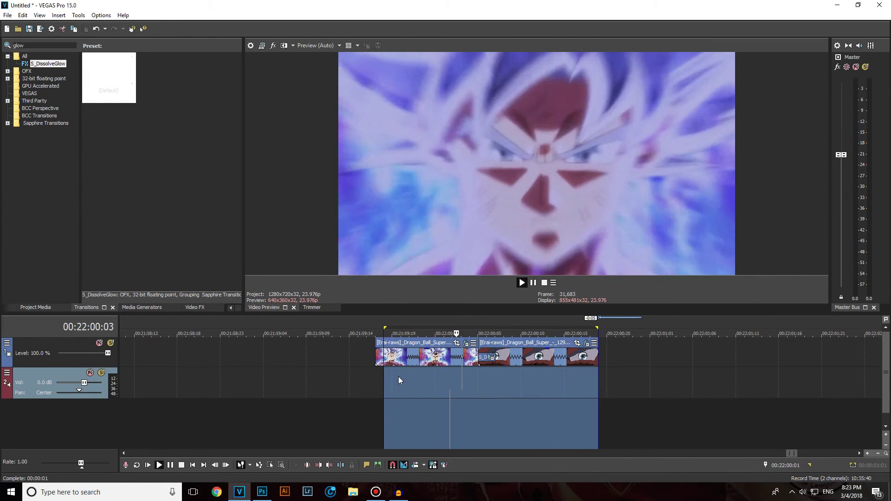
key("space")
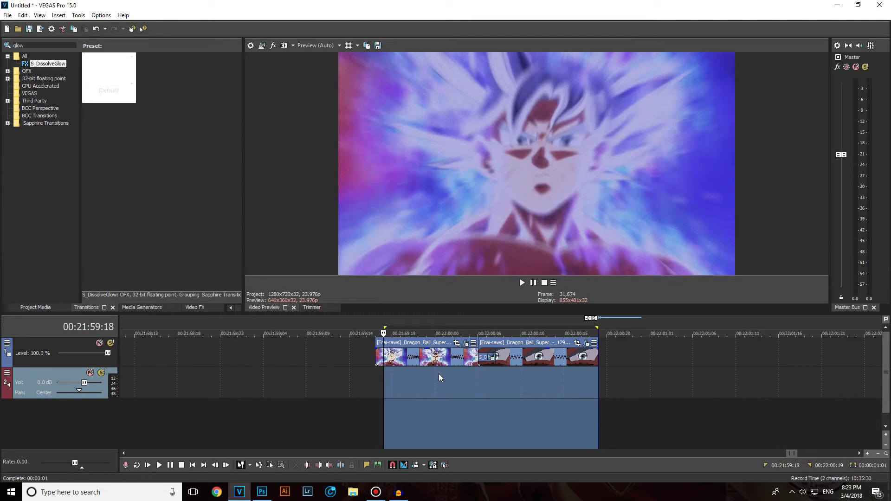
left_click(375, 374)
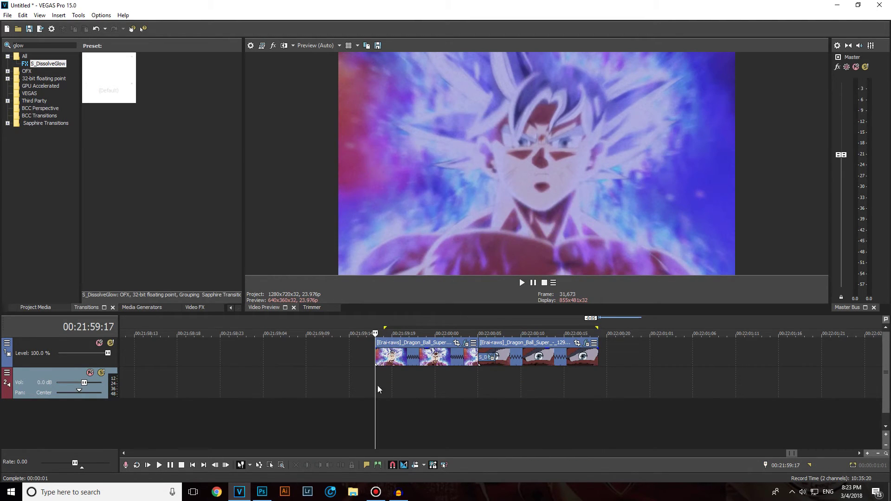
left_click(384, 386)
left_click_drag(392, 387, 598, 397)
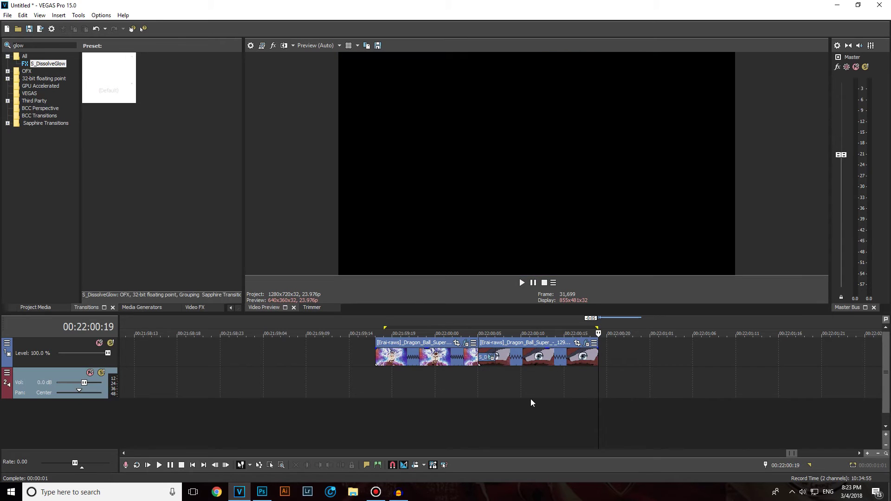
double_click(465, 400)
key("space")
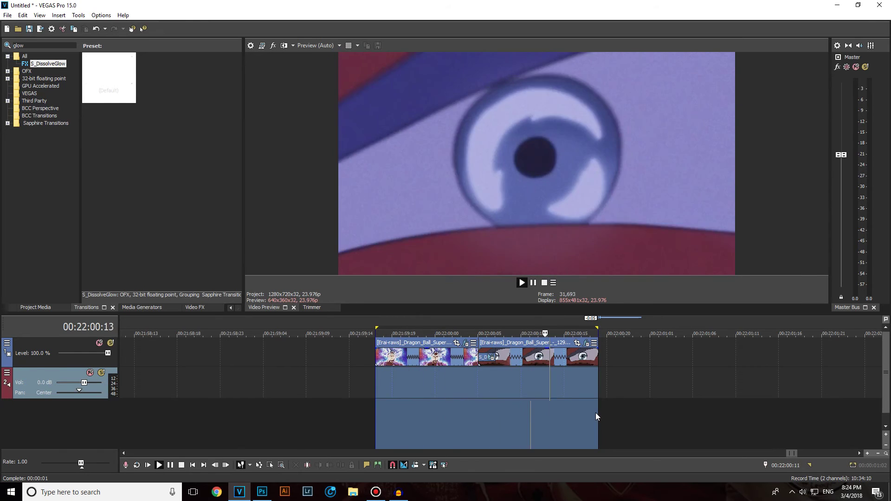
key("space")
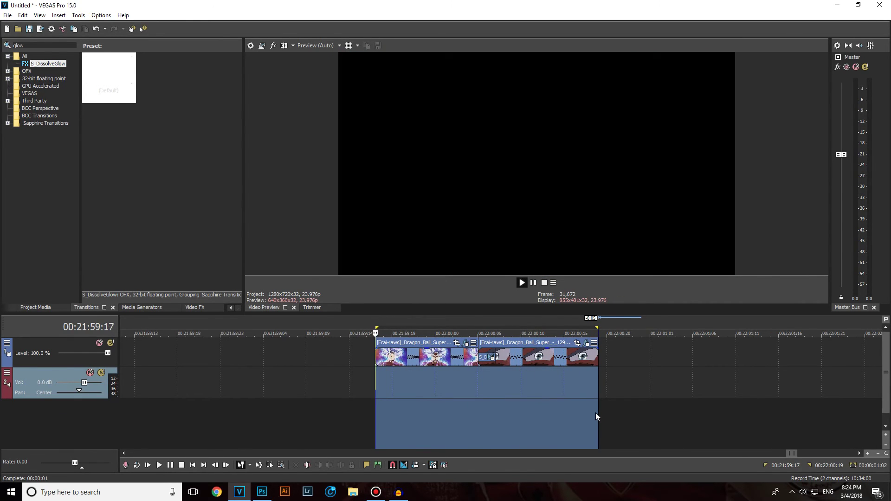
key("space")
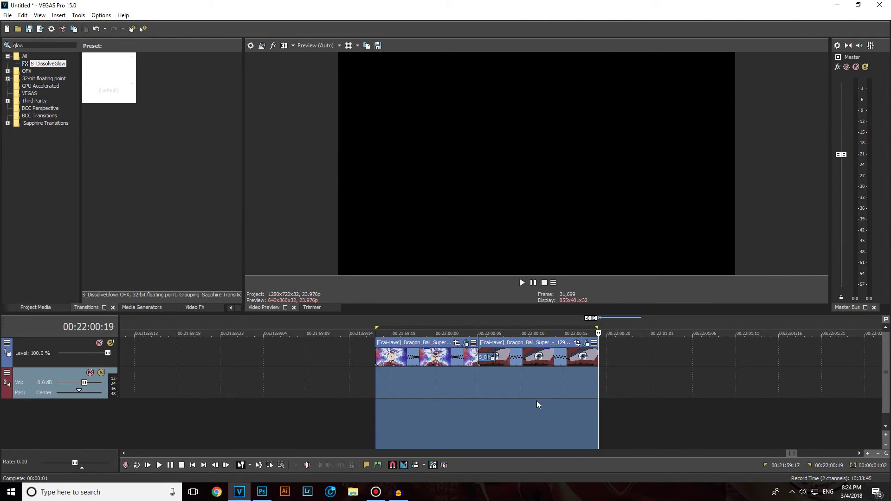
left_click(537, 401)
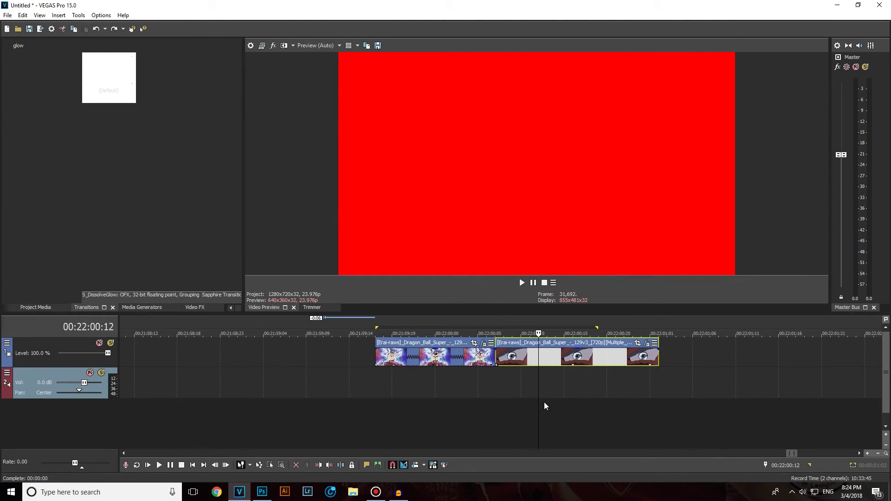
Undo the trim to restore full-length clips, then compare frames on both sides of the cut.
key("ctrl+z")
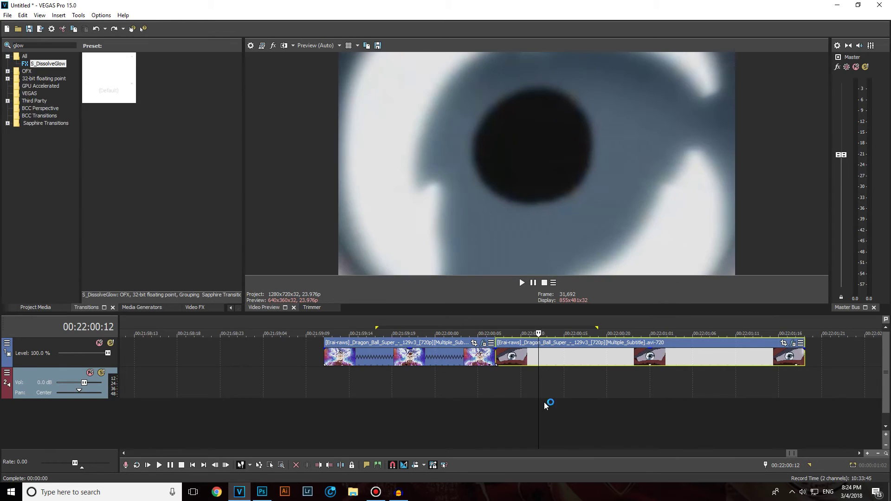
left_click(435, 374)
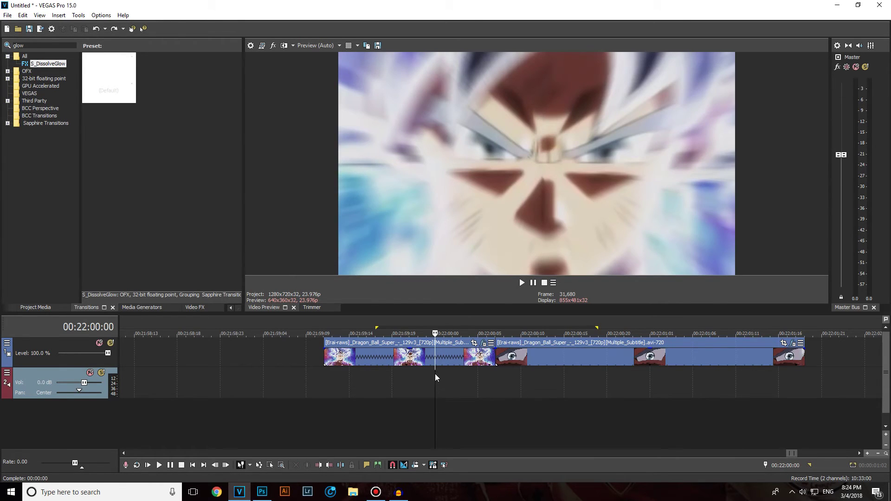
left_click(410, 374)
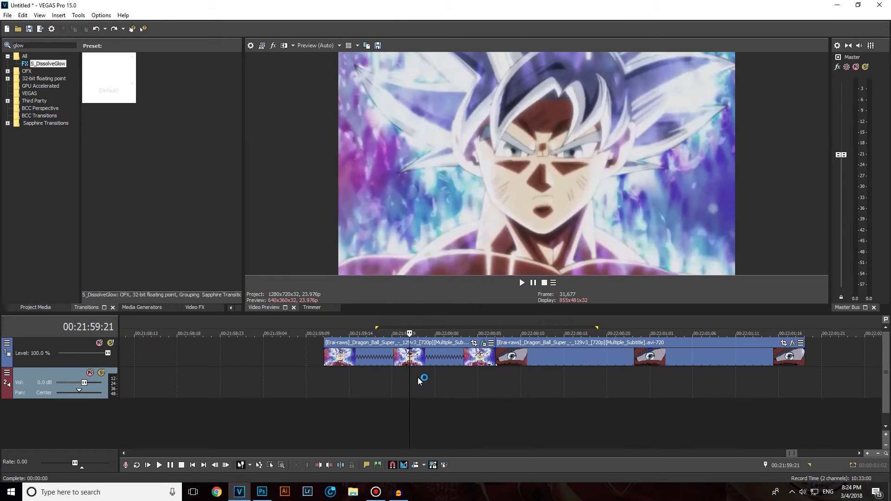
left_click(573, 392)
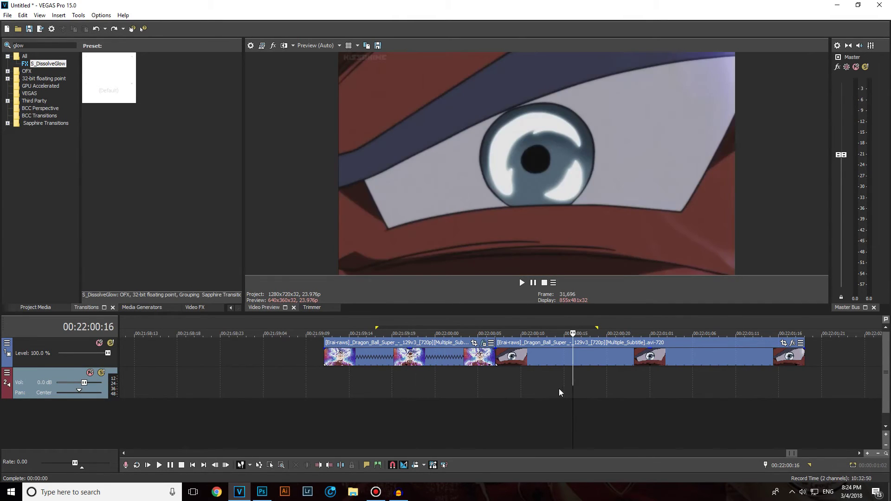
left_click(434, 393)
left_click(358, 394)
left_click(539, 391)
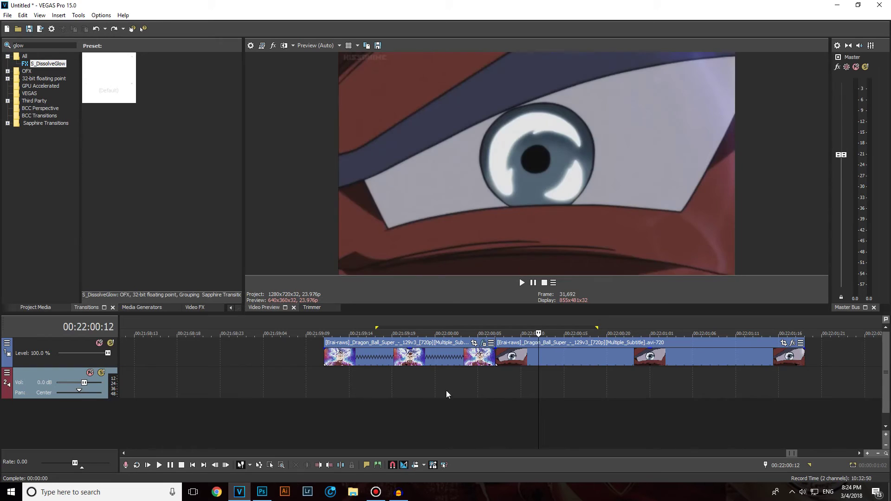
left_click(410, 396)
left_click(564, 397)
left_click(392, 388)
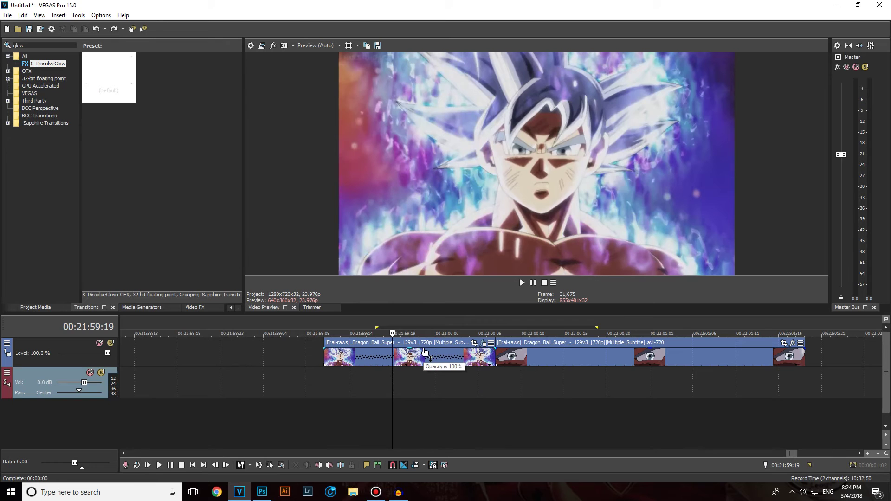
Open Event Pan/Crop for the first Goku clip.
left_click(444, 393)
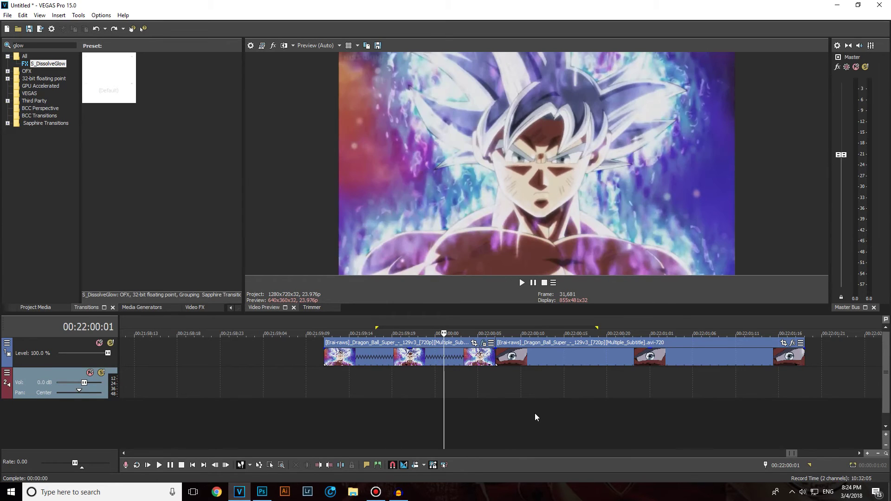
left_click(538, 412)
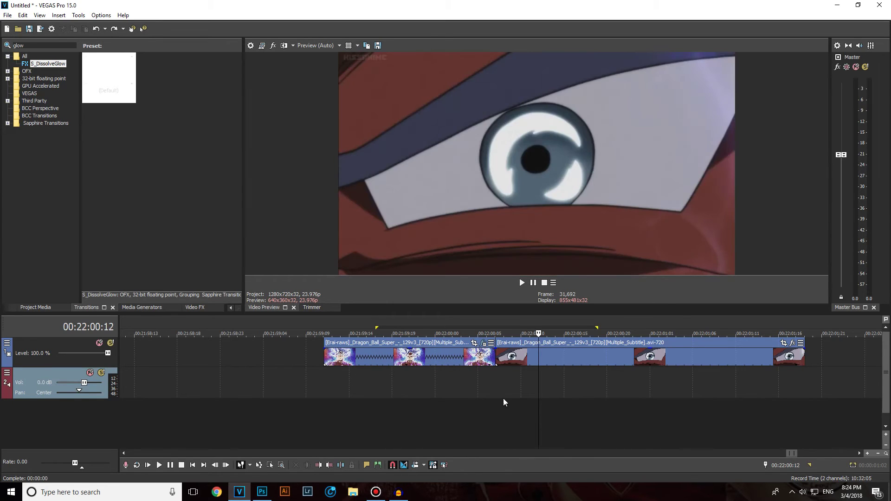
left_click(473, 343)
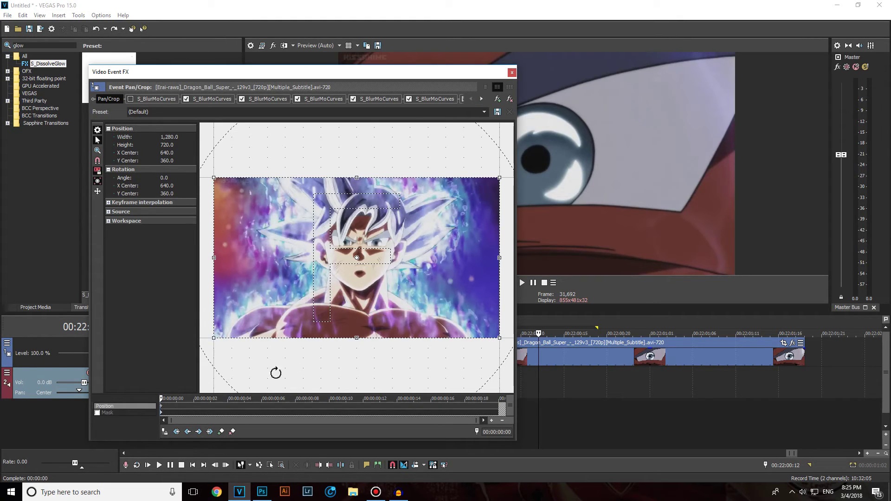
Start the Goku crop at 1,120×630 around his face, with a tighter zoom keyframe at 00:00:00:03.
left_click_drag(499, 337, 482, 328)
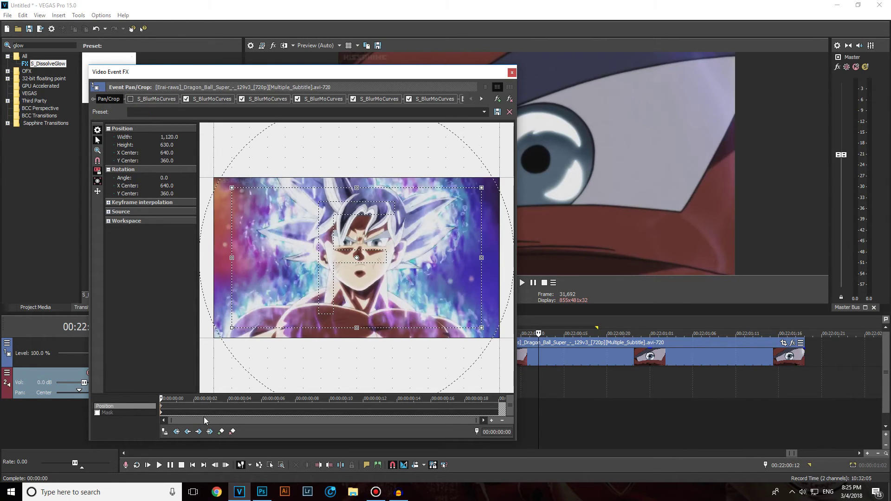
left_click_drag(483, 326, 436, 287)
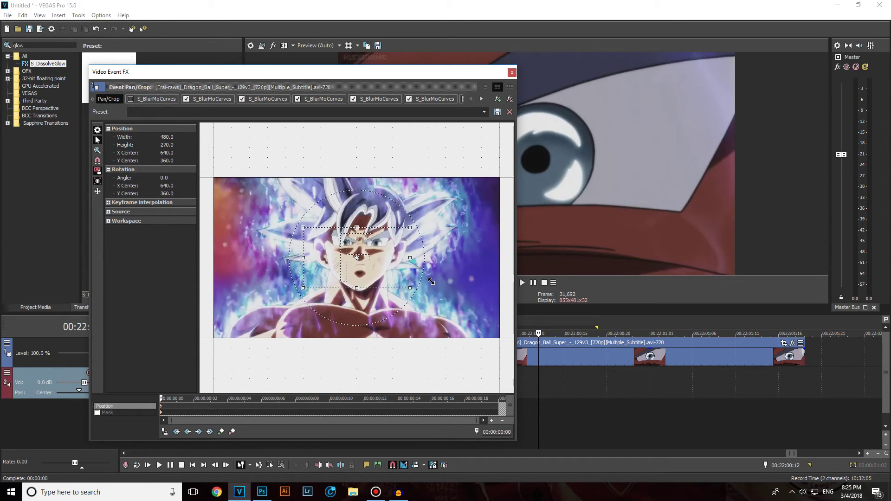
left_click_drag(431, 281, 482, 329)
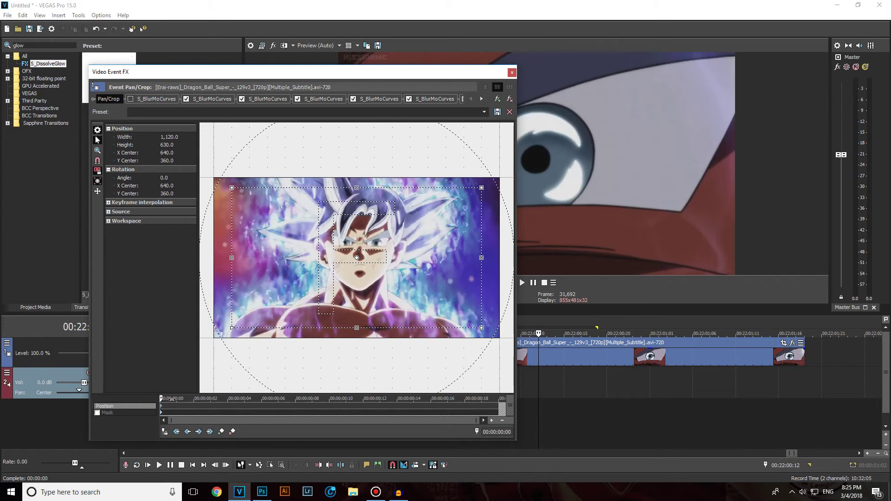
left_click(210, 405)
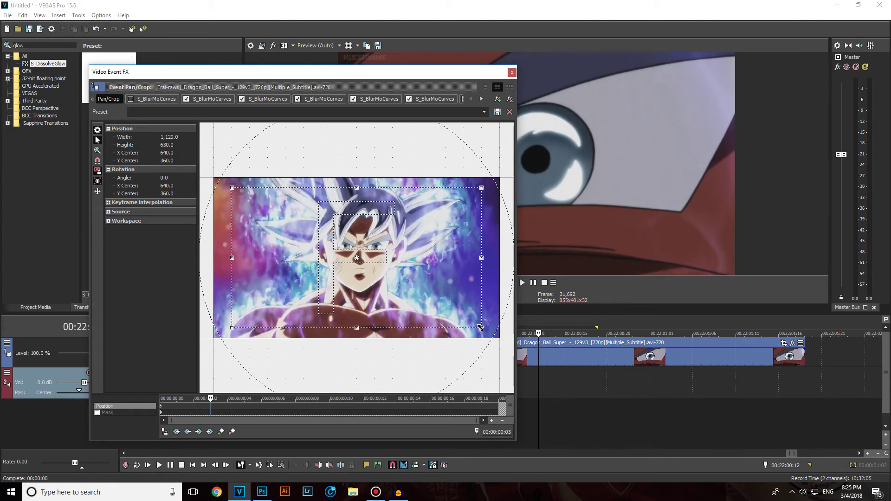
mouse_move(480, 327)
left_mouse_down()
mouse_move(444, 302)
mouse_move(476, 321)
left_mouse_up()
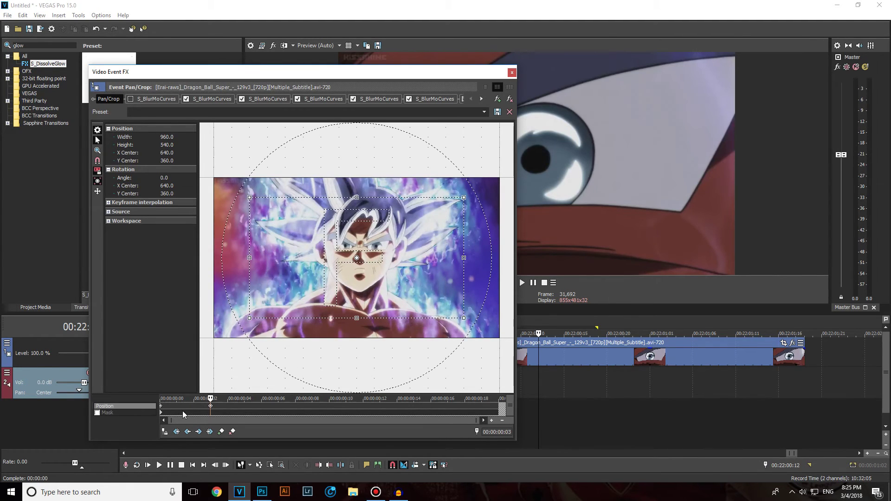
Retime the early zoom keyframe and set its interpolation to Smooth.
left_click(162, 407)
right_click(303, 349)
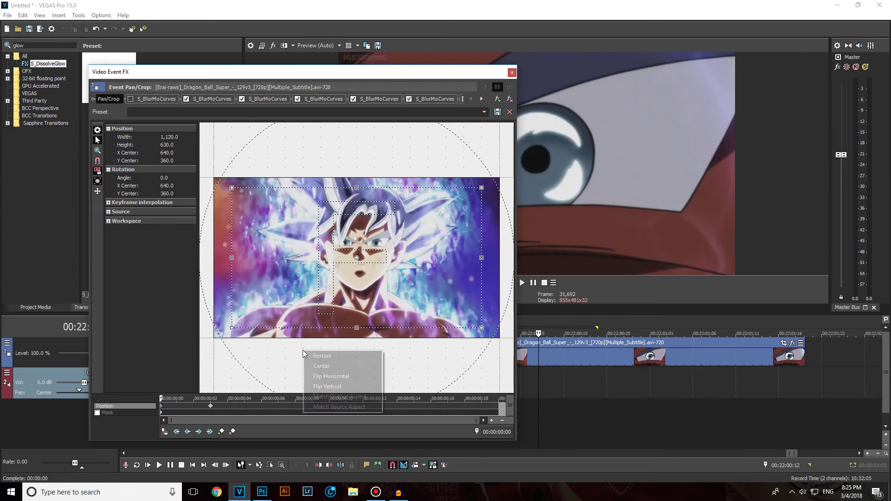
left_click(339, 407)
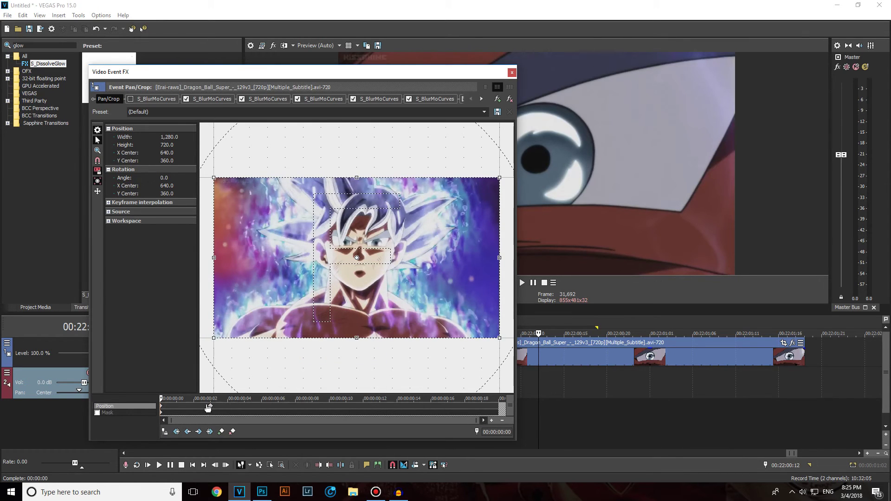
left_click_drag(208, 407, 197, 409)
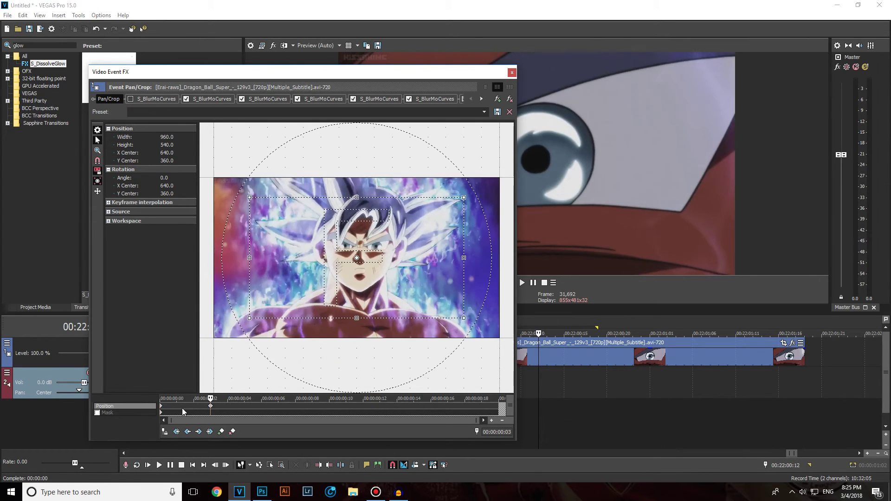
left_click(194, 409)
left_click(210, 407)
right_click(211, 407)
left_click(244, 377)
Zoom the crop to 160×90 on Goku's eyes at 00:00:00:20, with Smooth keyframes.
left_click(478, 406)
left_click(501, 406)
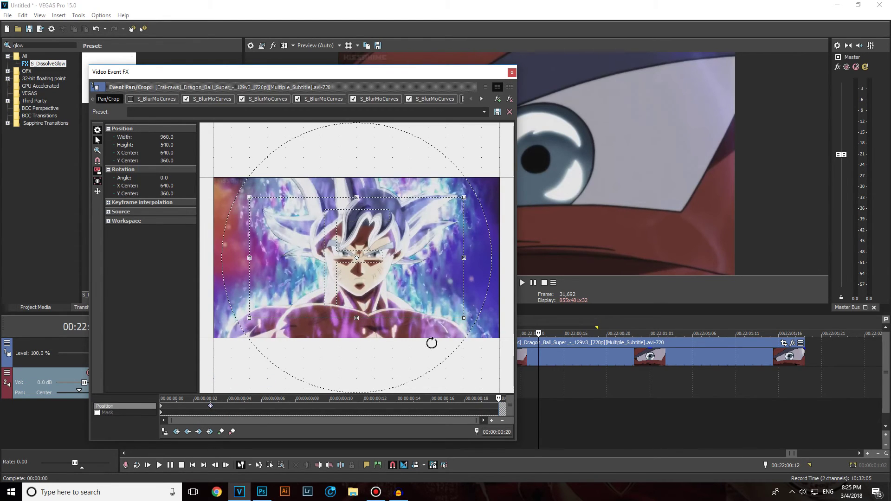
right_click(432, 343)
left_click_drag(462, 318, 463, 324)
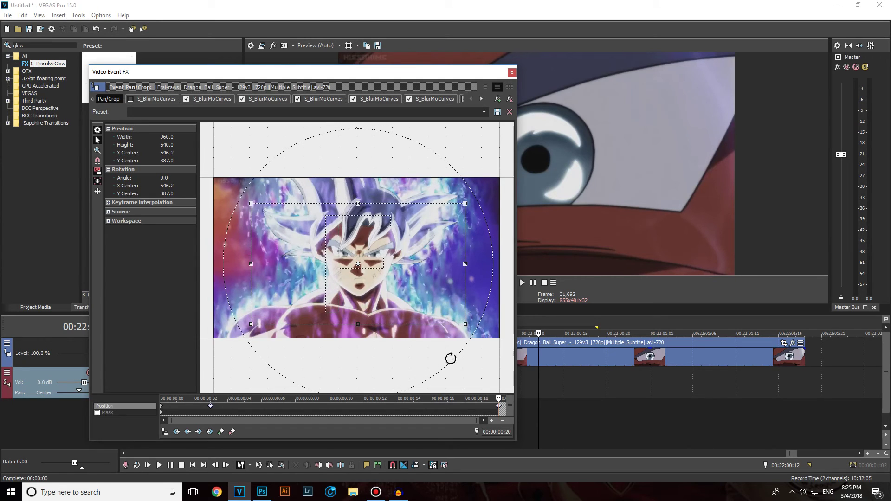
key("ctrl+z")
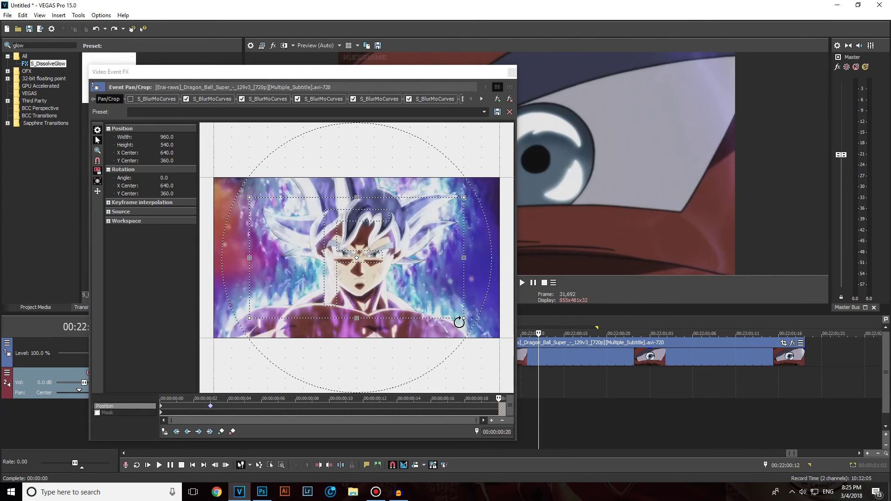
mouse_move(462, 319)
left_mouse_down()
mouse_move(376, 264)
mouse_move(386, 269)
left_mouse_up()
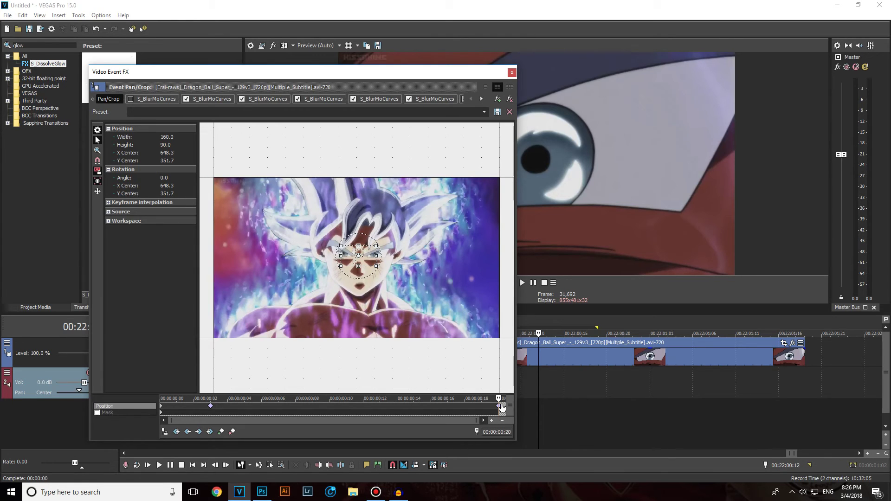
right_click(500, 406)
left_click(527, 378)
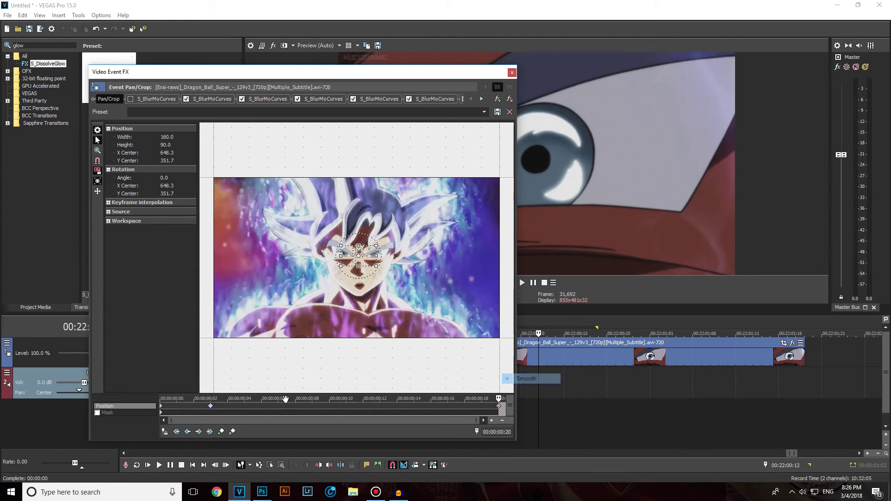
right_click(210, 406)
left_click(235, 381)
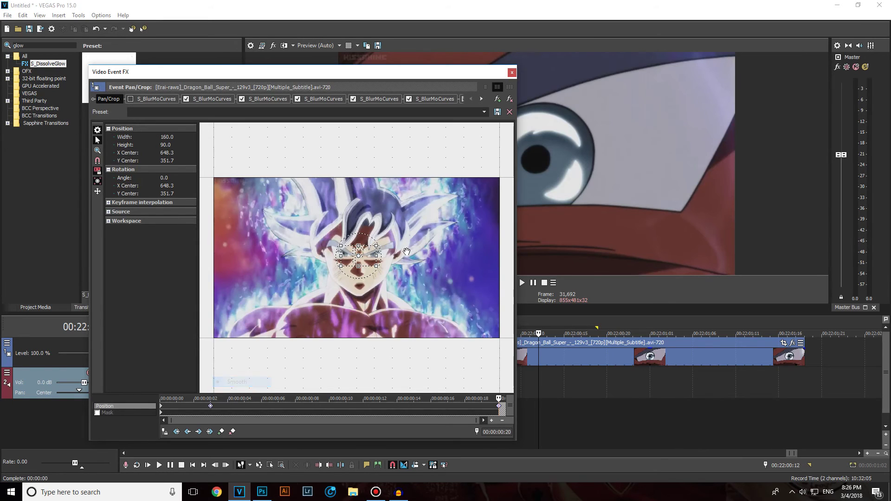
left_click(512, 72)
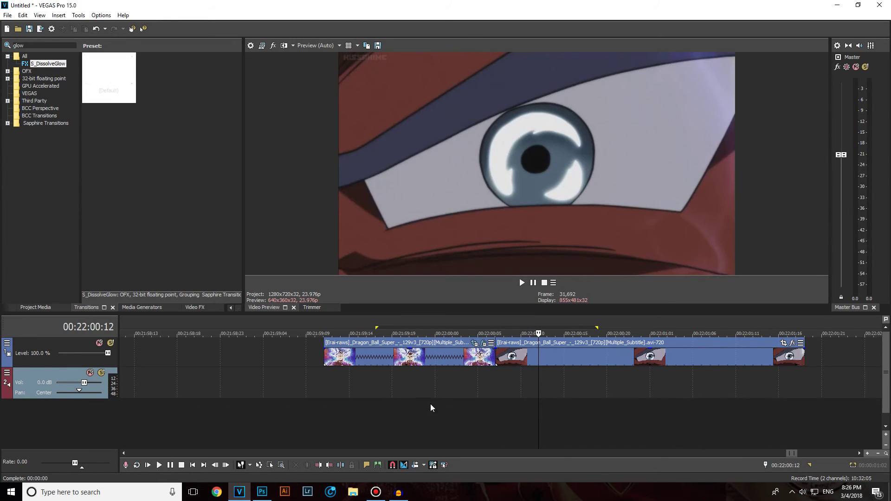
Open Event Pan/Crop for the eyeball clip at its start, on the position crop settings.
left_click(485, 384)
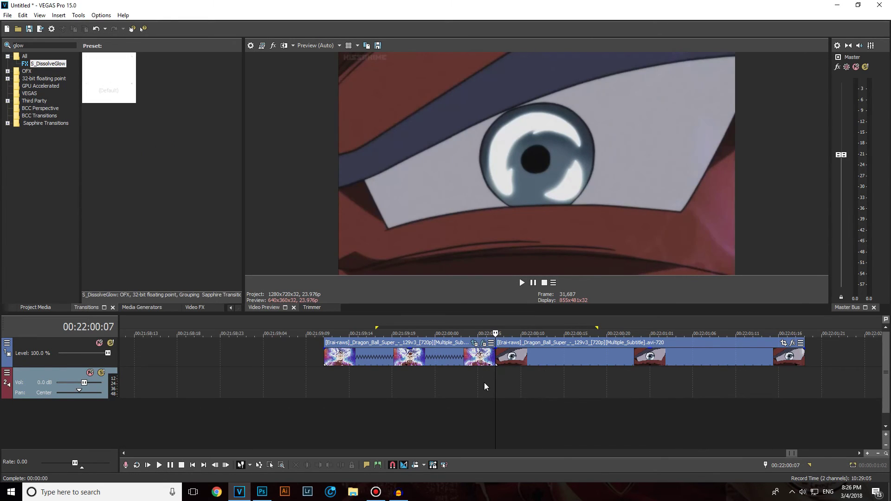
left_click(792, 343)
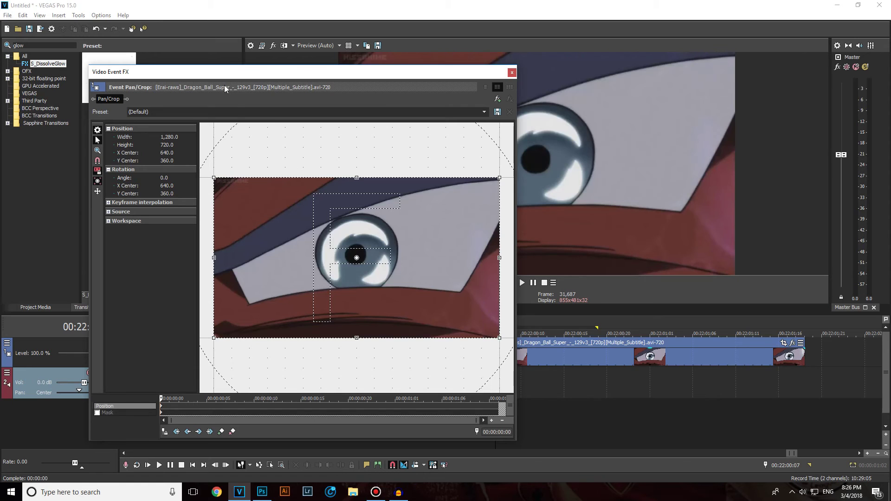
left_click_drag(219, 74, 291, 54)
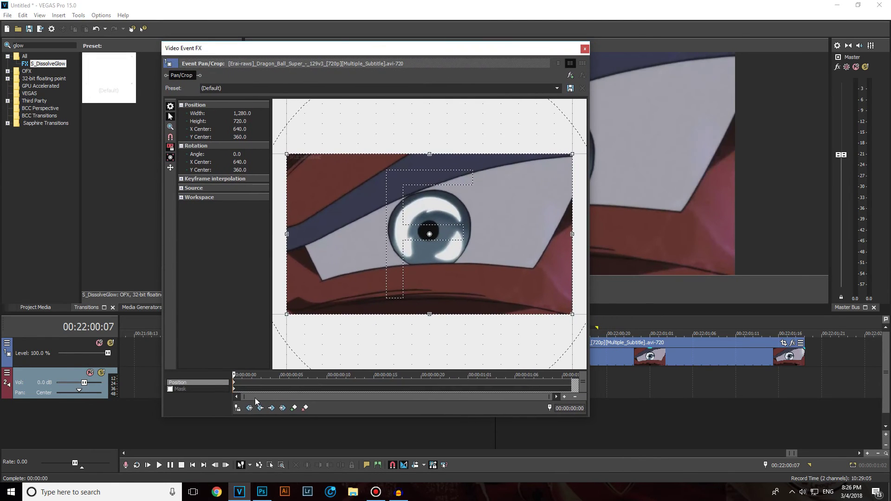
left_click(235, 389)
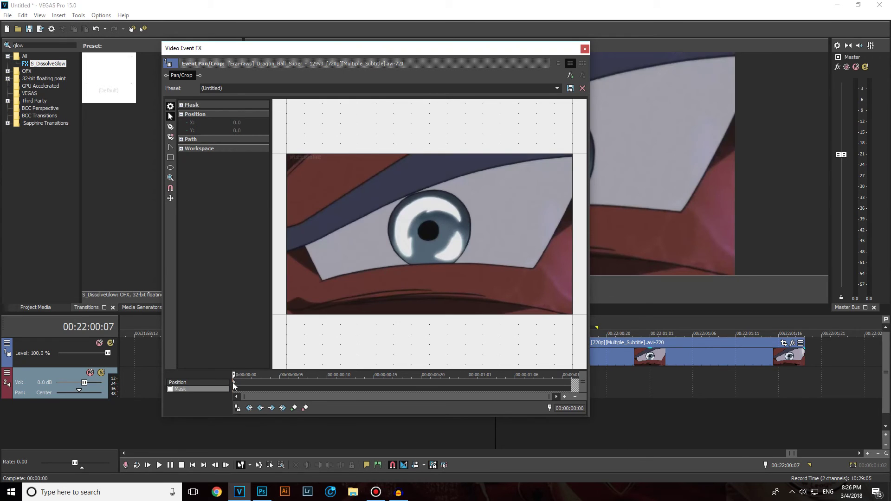
left_click(232, 382)
left_click(233, 389)
left_click(235, 383)
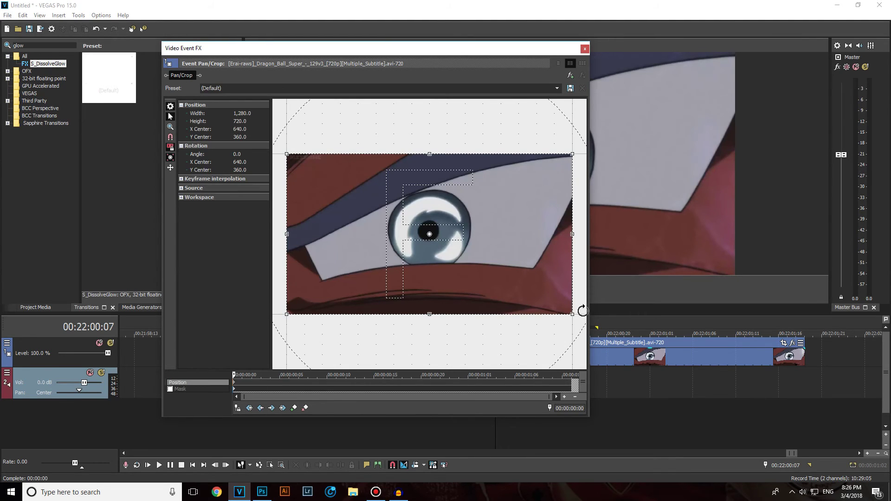
Crop the eyeball clip to 160×90 centred on the pupil at 642.1, 349.6.
left_click_drag(482, 262, 454, 238)
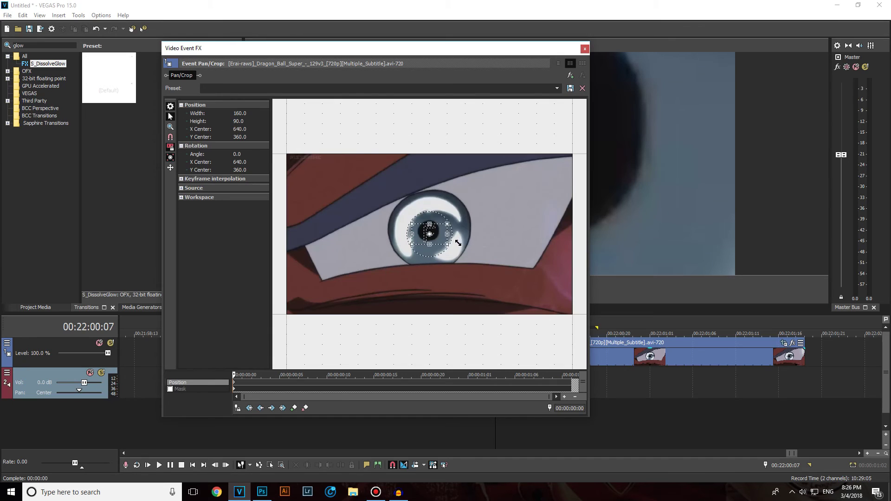
left_click_drag(473, 52, 336, 58)
left_click_drag(301, 241, 302, 239)
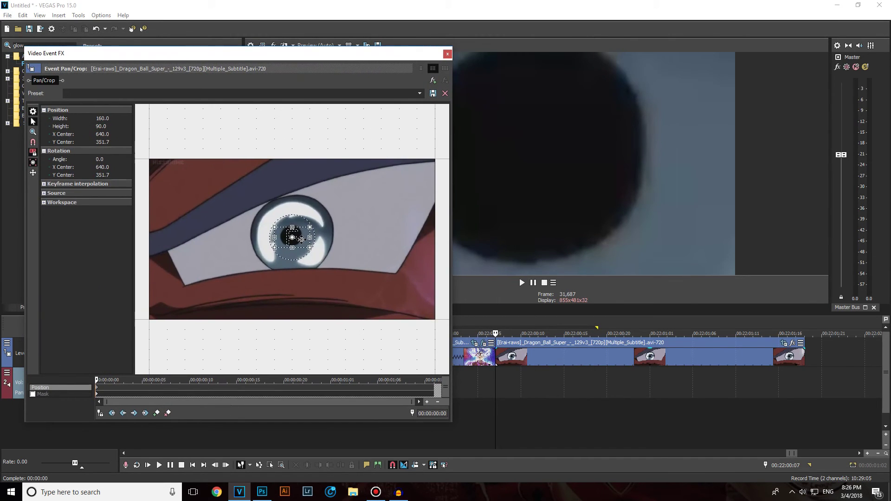
left_click_drag(325, 59, 284, 56)
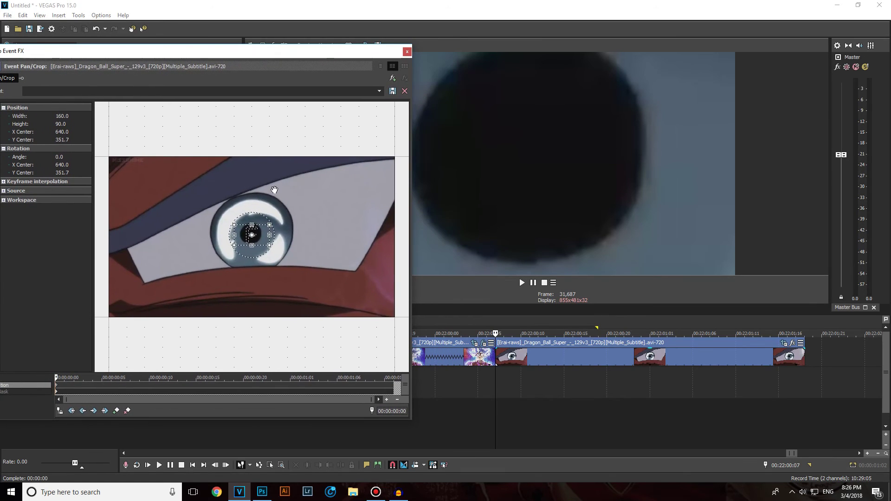
left_click_drag(259, 235, 260, 235)
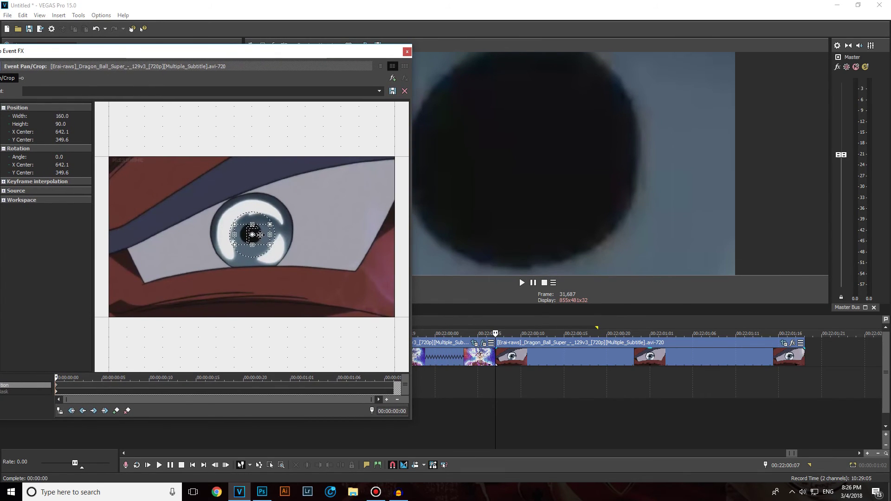
left_click_drag(312, 54, 404, 87)
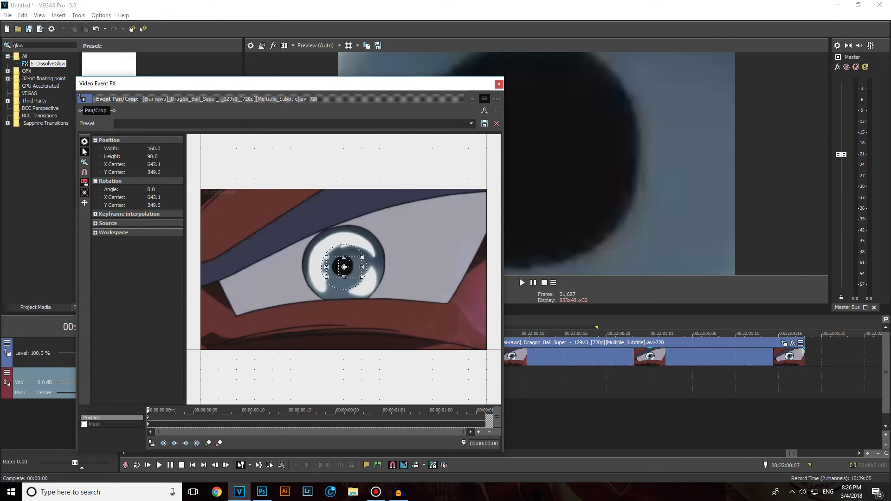
At 00:00:01:07, restore the eyeball crop to full frame, then shrink it slightly to 1120×630.
left_click_drag(410, 418, 439, 420)
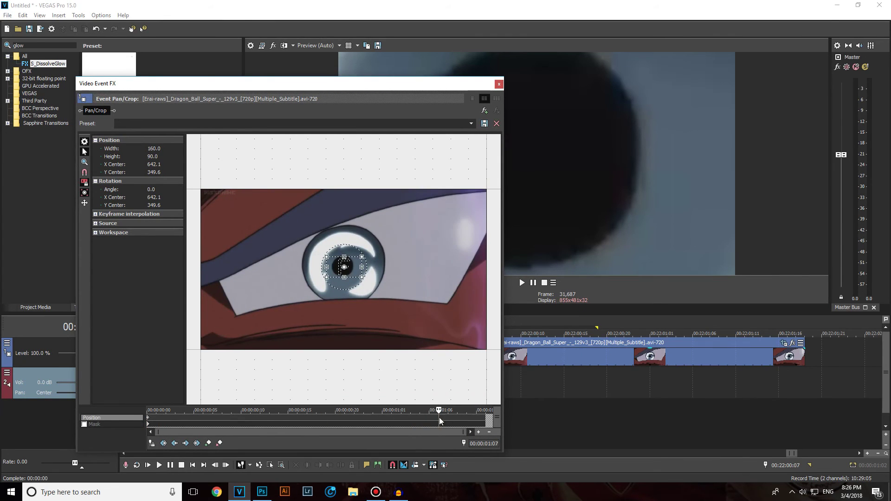
right_click(452, 416)
left_click(440, 416)
right_click(412, 339)
left_click(424, 346)
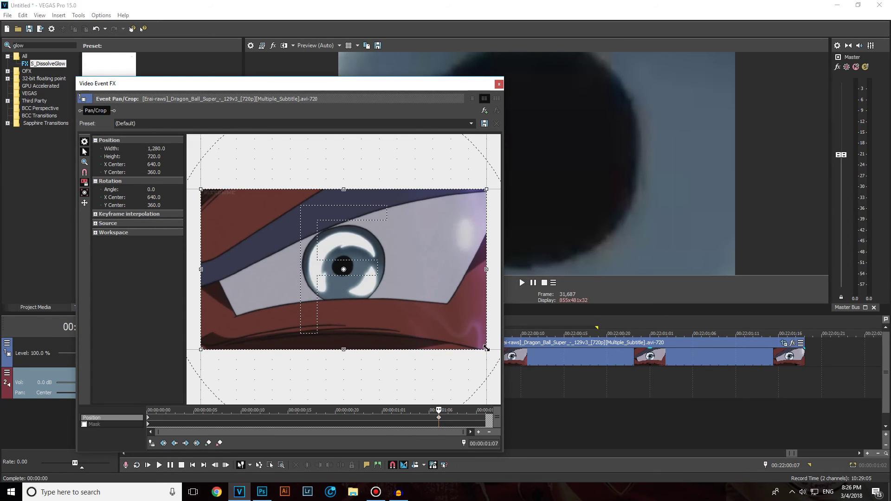
left_click_drag(486, 348, 465, 336)
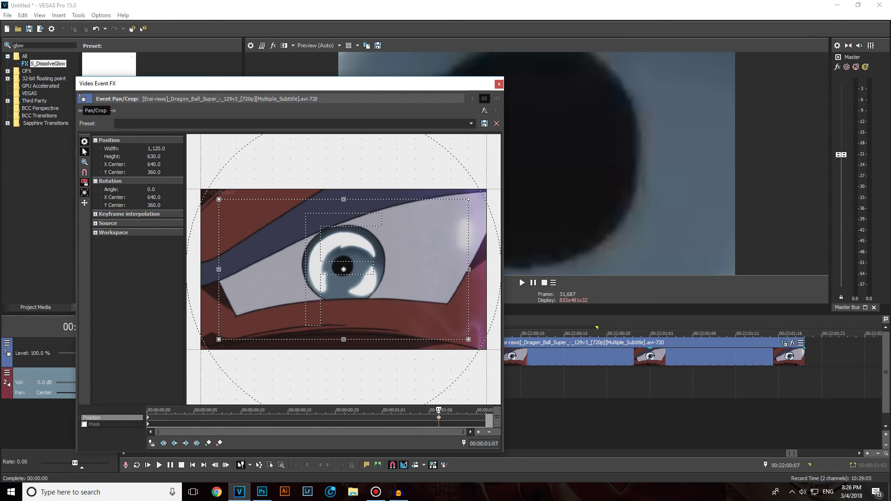
Restore the full 1280×720 frame at the clip end and change easing on the 1:07 and first keyframes.
left_click(486, 411)
right_click(422, 369)
left_click(434, 377)
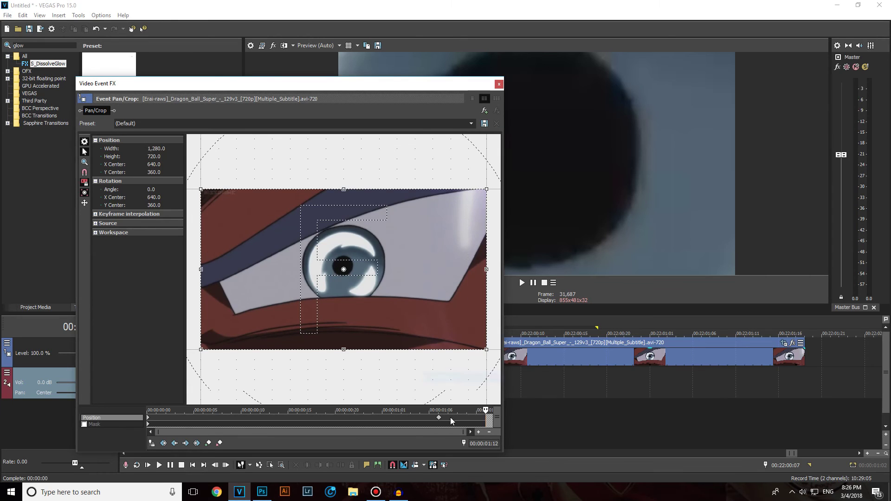
right_click(440, 419)
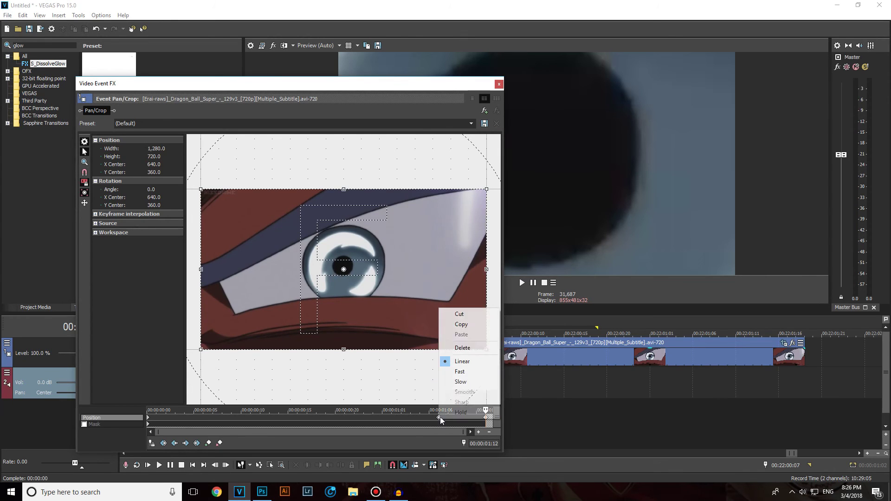
left_click(469, 372)
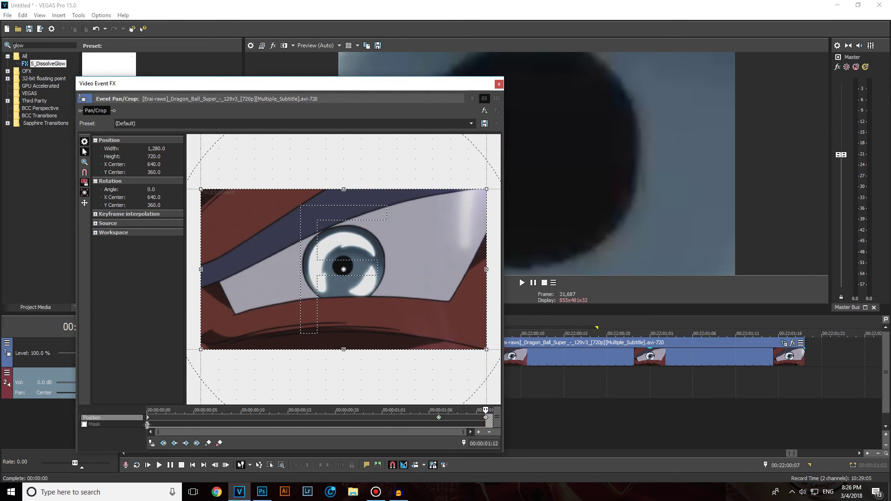
right_click(148, 420)
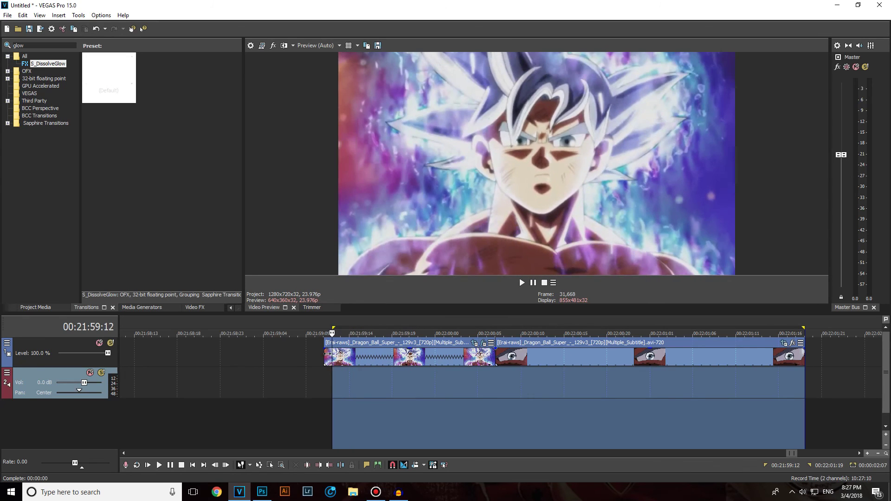
Preview the joined clips, then trim the start of the Goku clip and loop-play it.
key("space")
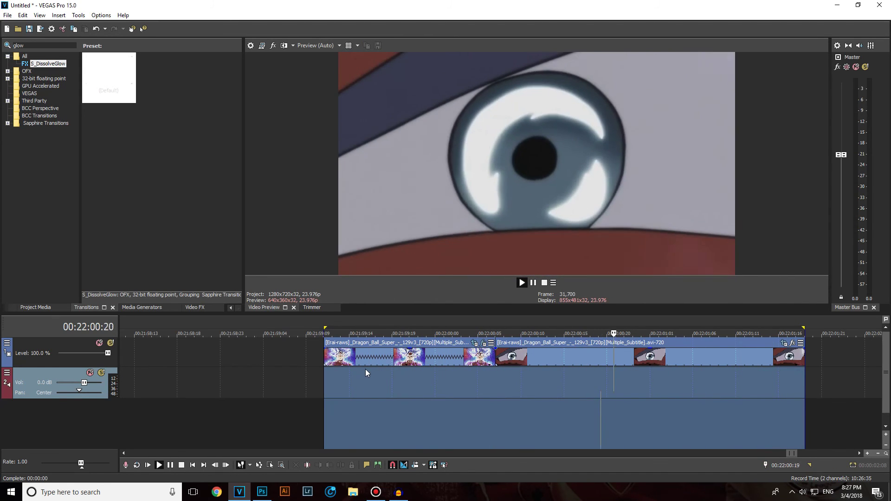
key("space")
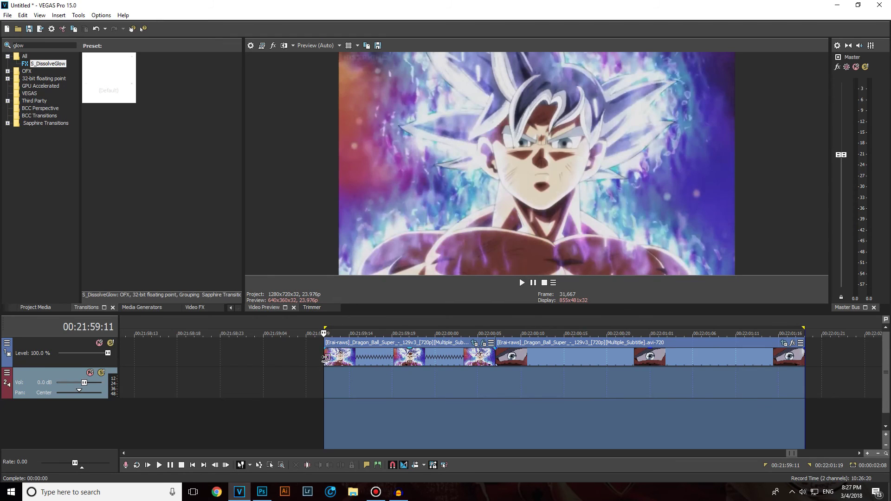
left_click_drag(325, 359, 690, 398)
key("space")
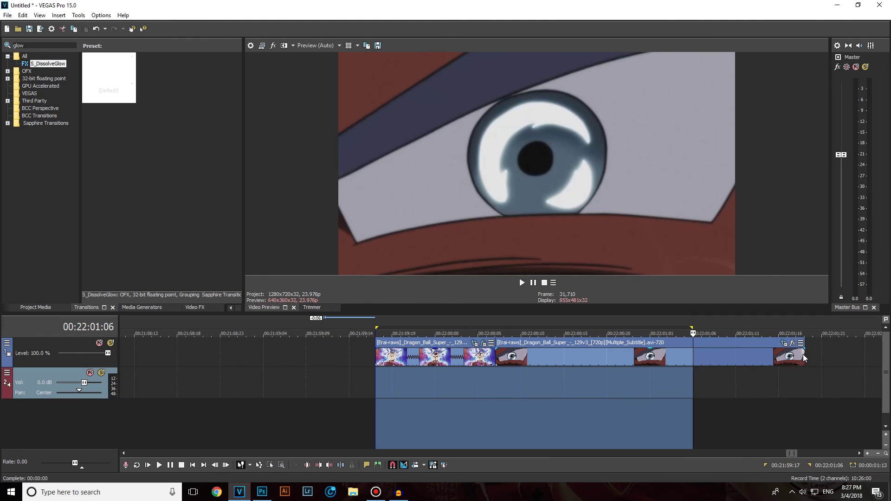
Trim the end of the eyeball clip and loop-play the span covering both clips.
left_click_drag(803, 354, 693, 358)
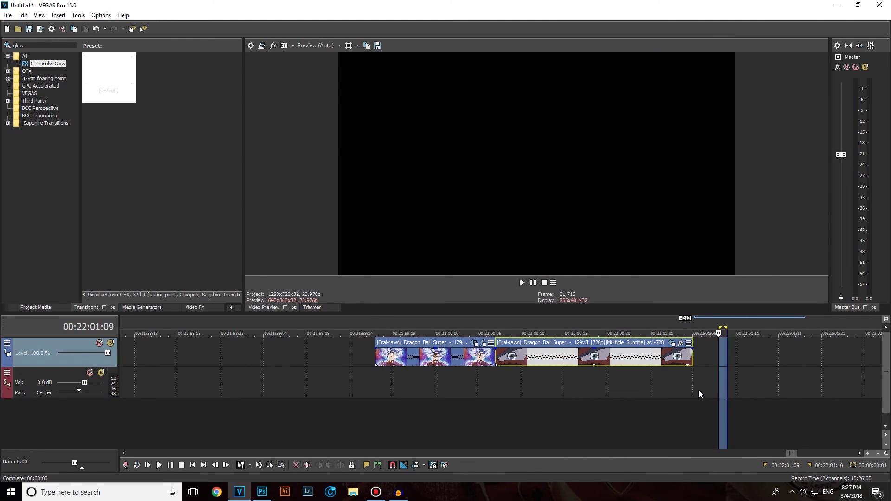
left_click_drag(700, 394, 379, 398)
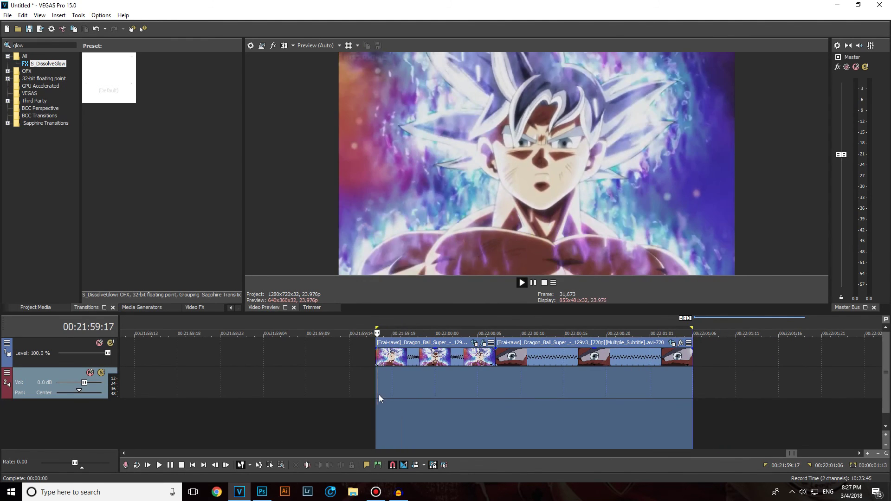
key("space")
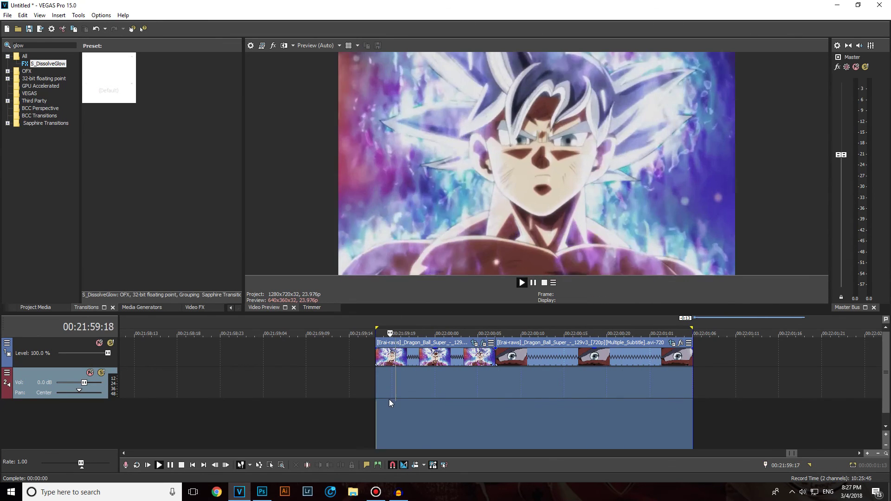
Overlap the eyeball clip onto the Goku clip into a longer crossfade and review it.
left_click_drag(532, 358, 513, 353)
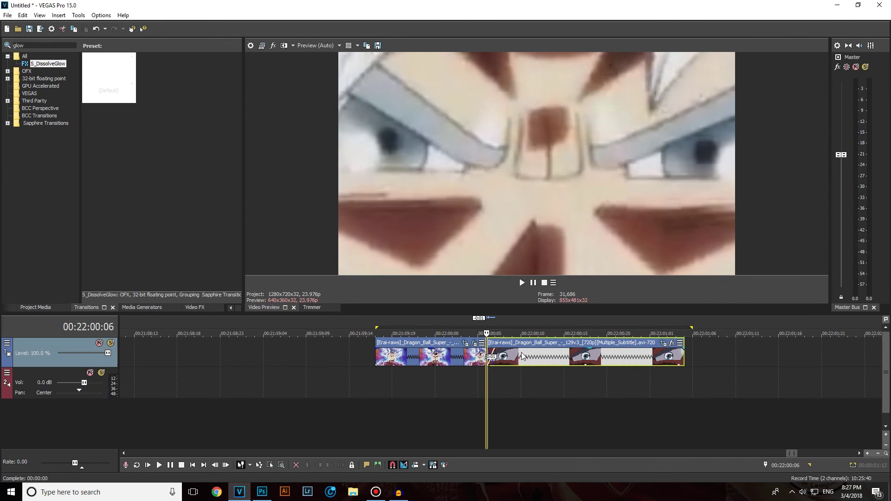
left_click_drag(374, 383, 673, 400)
key("space")
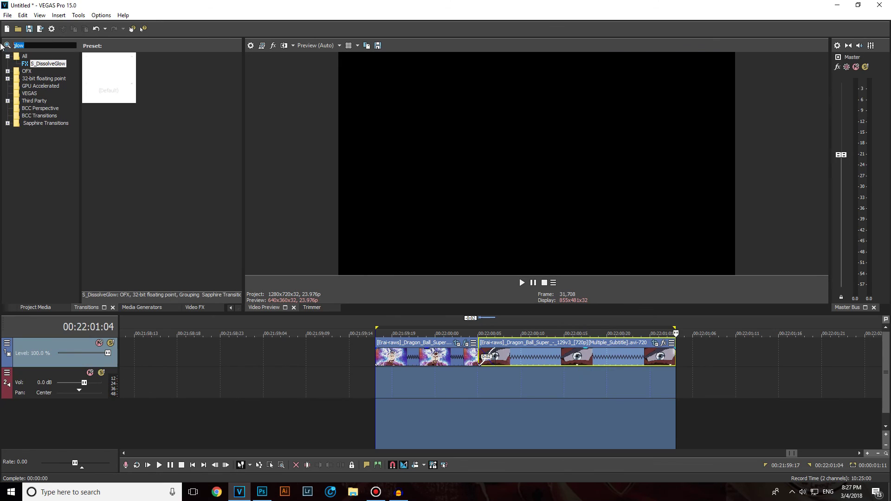
left_click(18, 45)
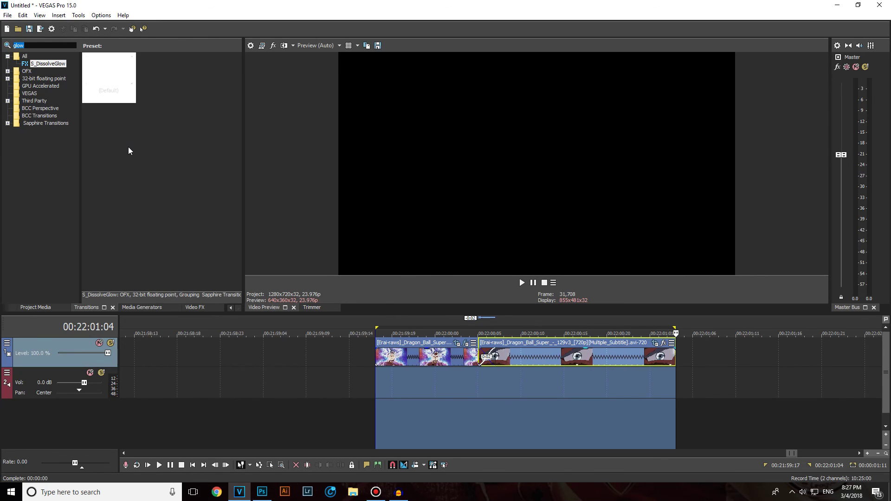